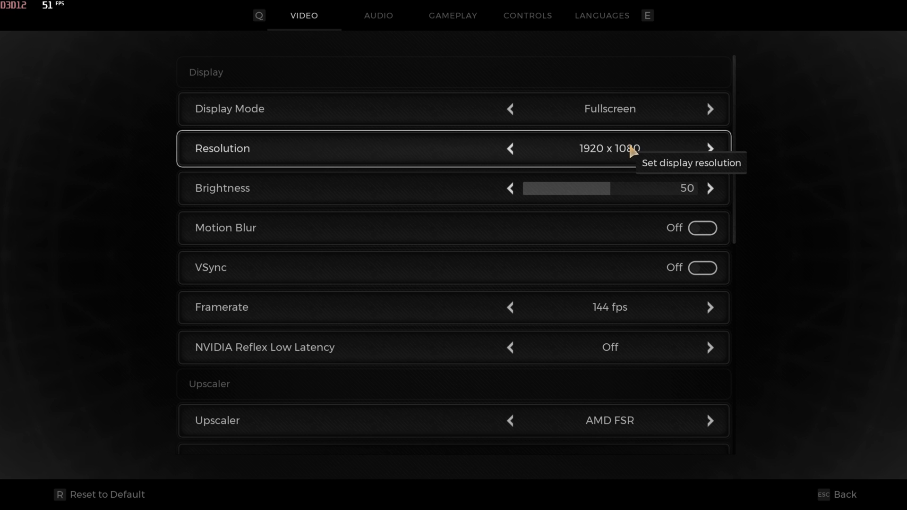
# Step: Review the game's video settings, from display resolution through the upscaler options to the graphics quality options
pyautogui.scroll(-3, 243, 269)
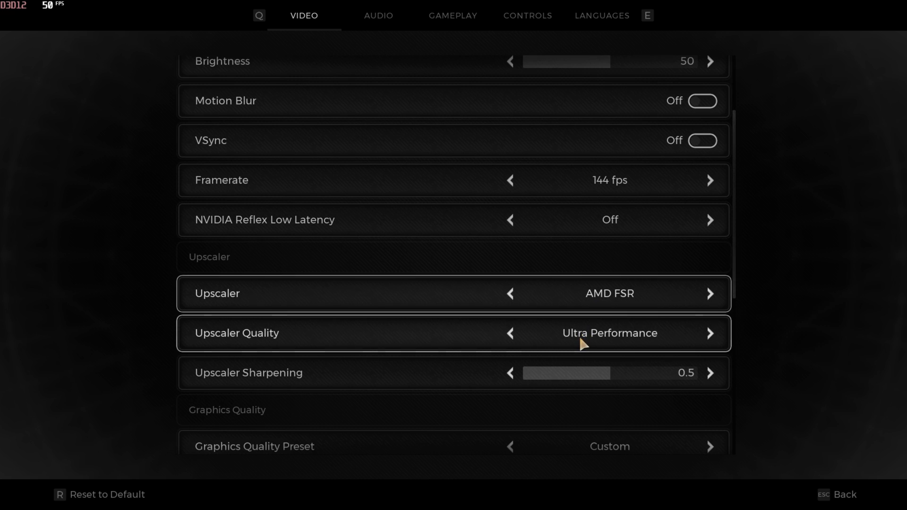
pyautogui.scroll(-7, 429, 346)
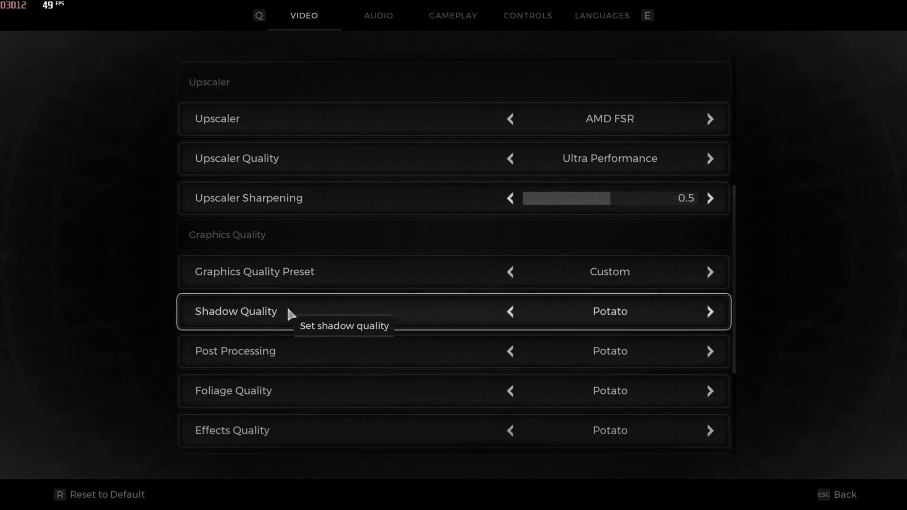
pyautogui.scroll(-2, 286, 305)
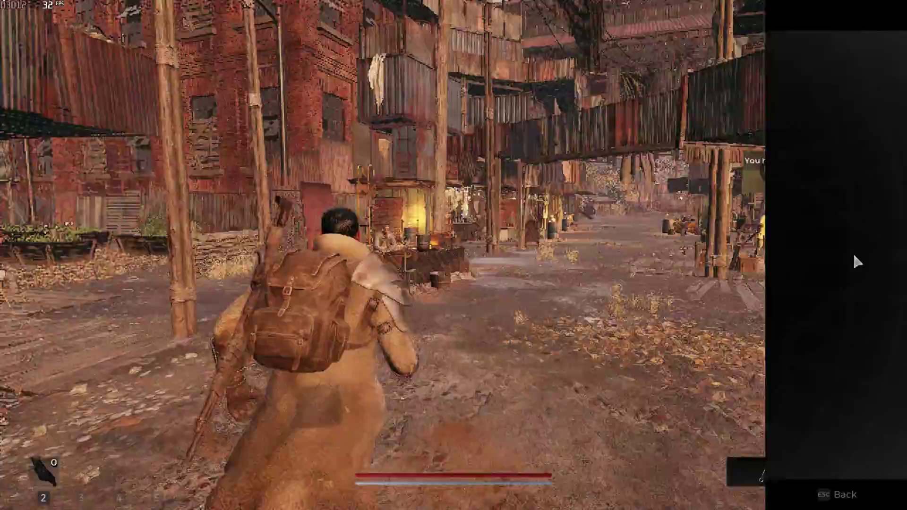
# Step: Run the character through Ward 13 to check in-game performance with the current video settings
pyautogui.press('w')
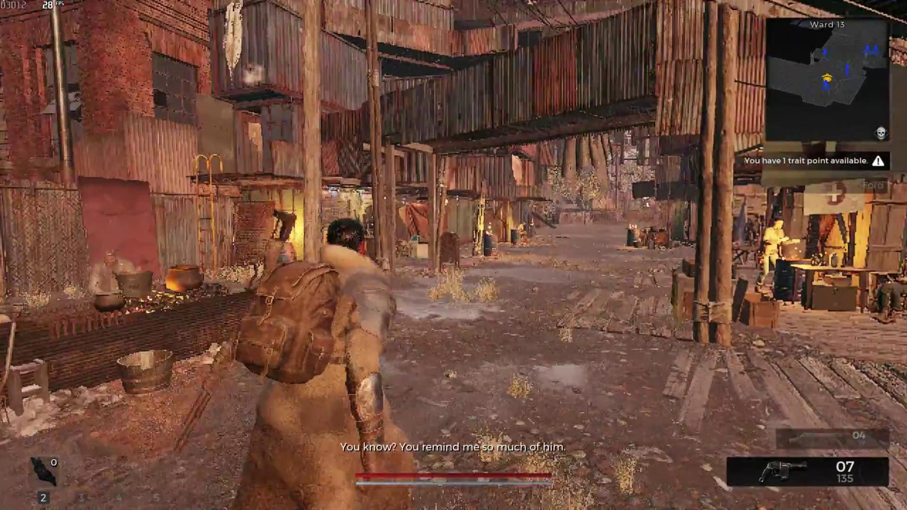
pyautogui.press('w')
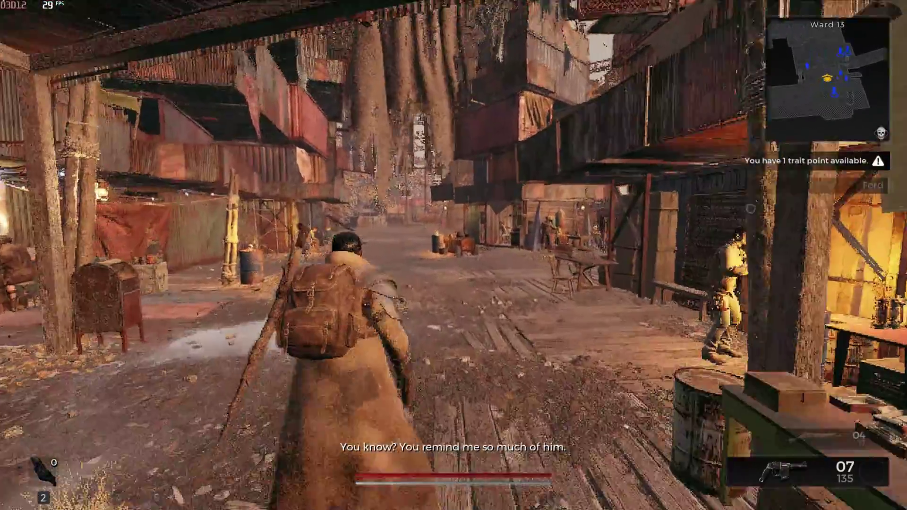
pyautogui.press('w')
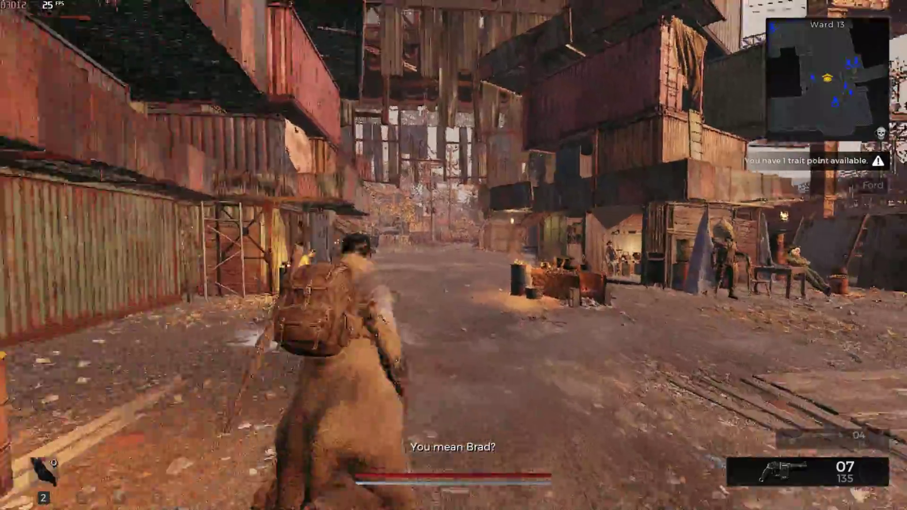
pyautogui.press('w')
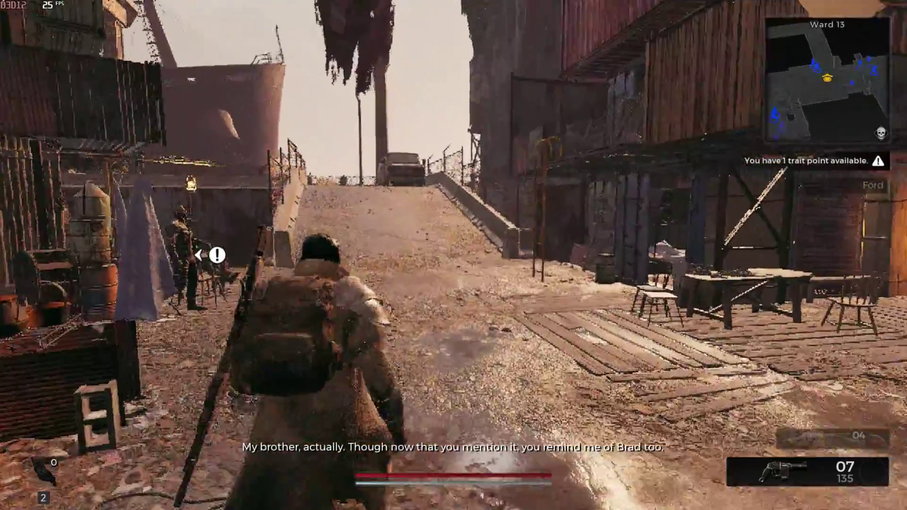
pyautogui.press('w')
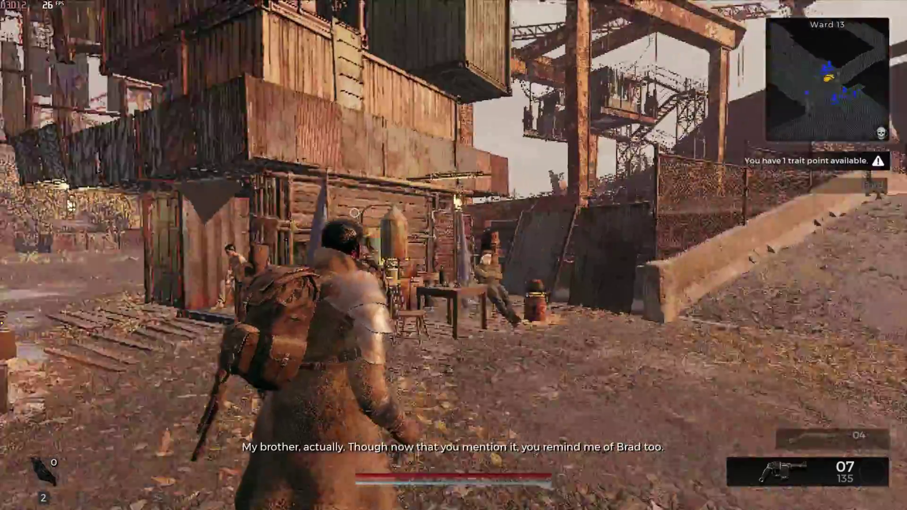
pyautogui.press('w')
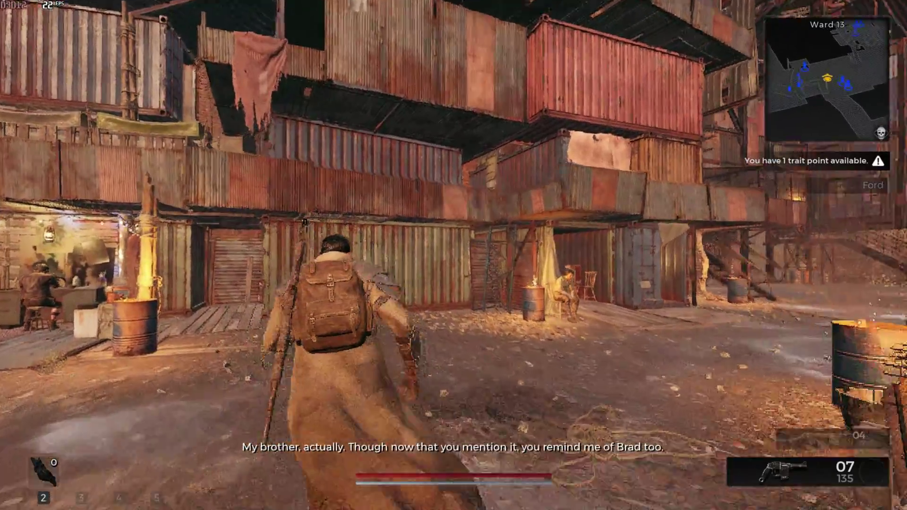
pyautogui.press('w')
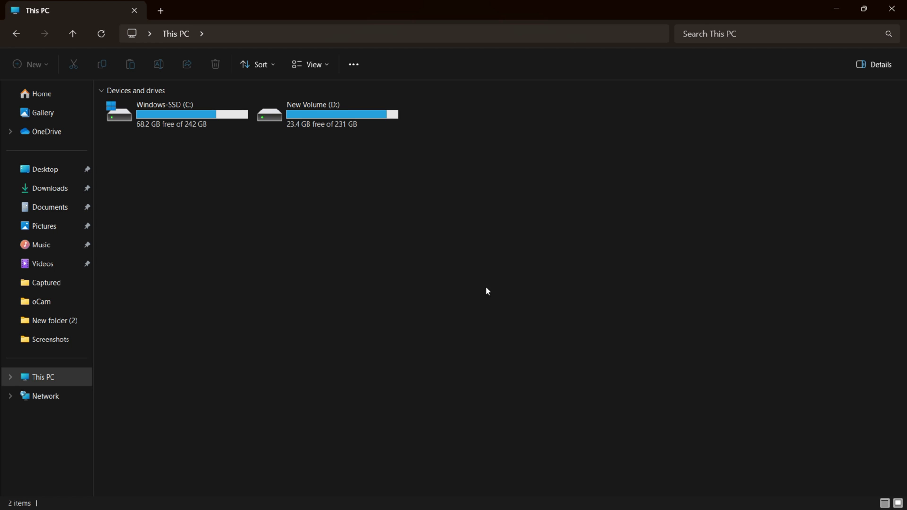
# Step: In File Explorer, open the AppData\Local folder inside the user's profile folder on the C: drive
pyautogui.doubleClick(206, 126)
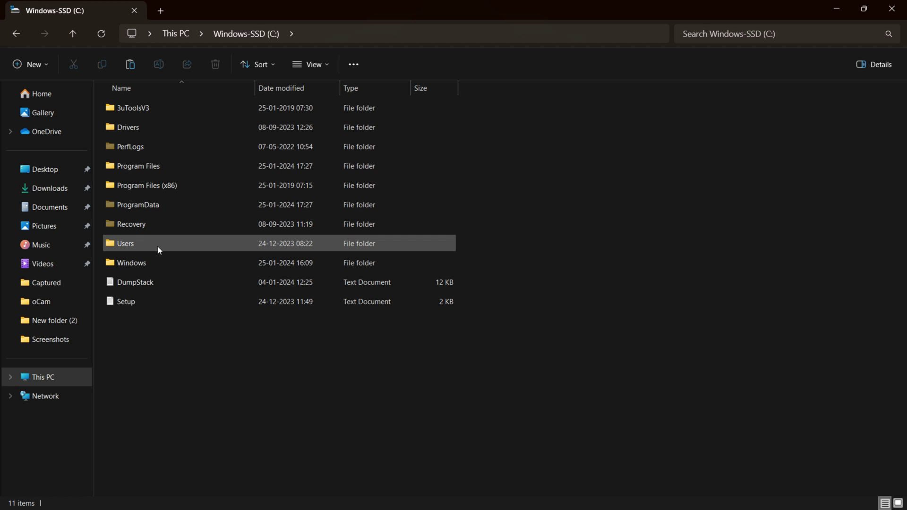
pyautogui.doubleClick(158, 246)
pyautogui.doubleClick(160, 154)
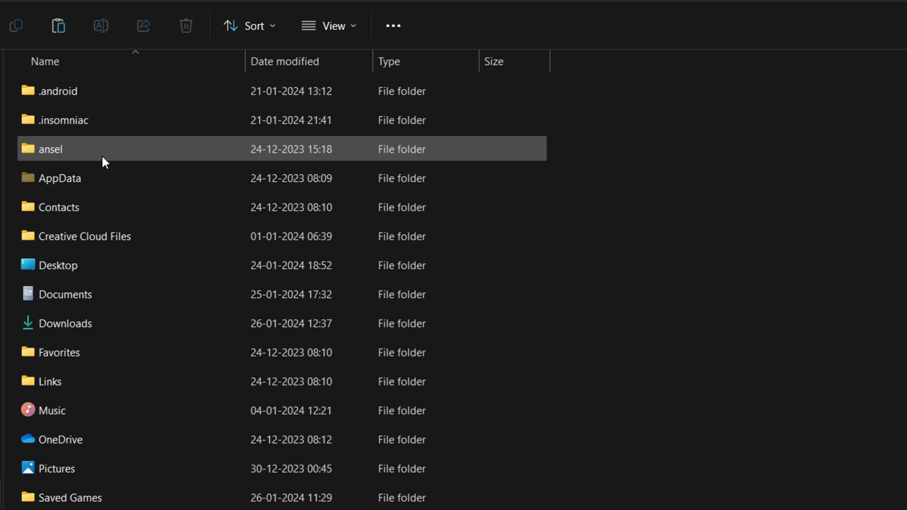
pyautogui.doubleClick(105, 169)
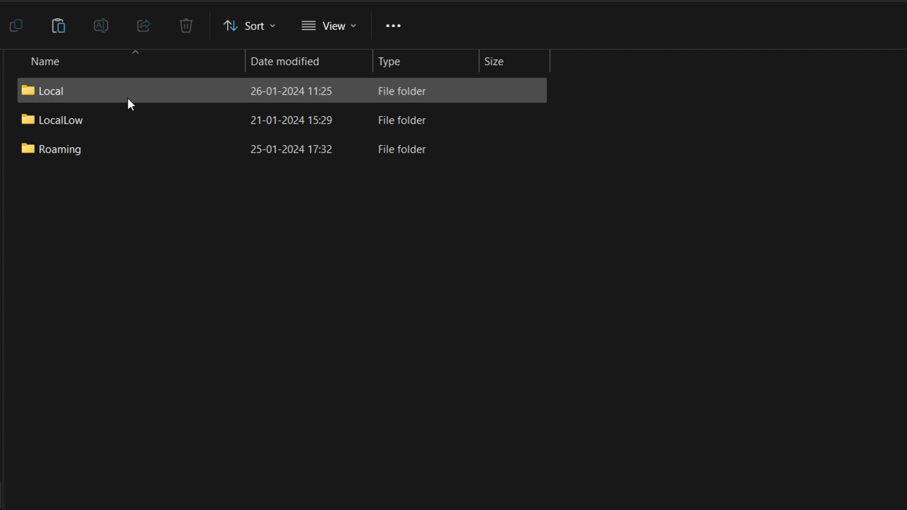
pyautogui.doubleClick(126, 95)
# Step: Open the Remnant2\Saved\Config\Windows folder inside Local
pyautogui.scroll(-12, 190, 174)
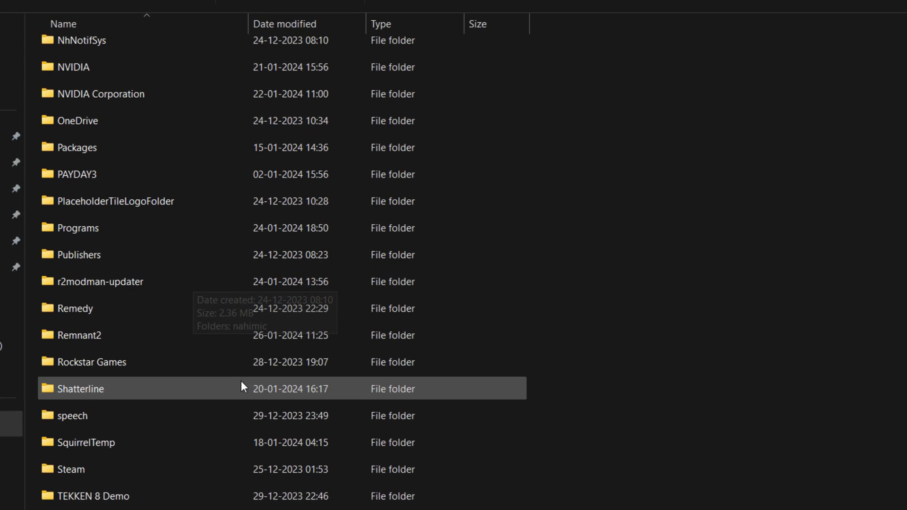
pyautogui.doubleClick(124, 341)
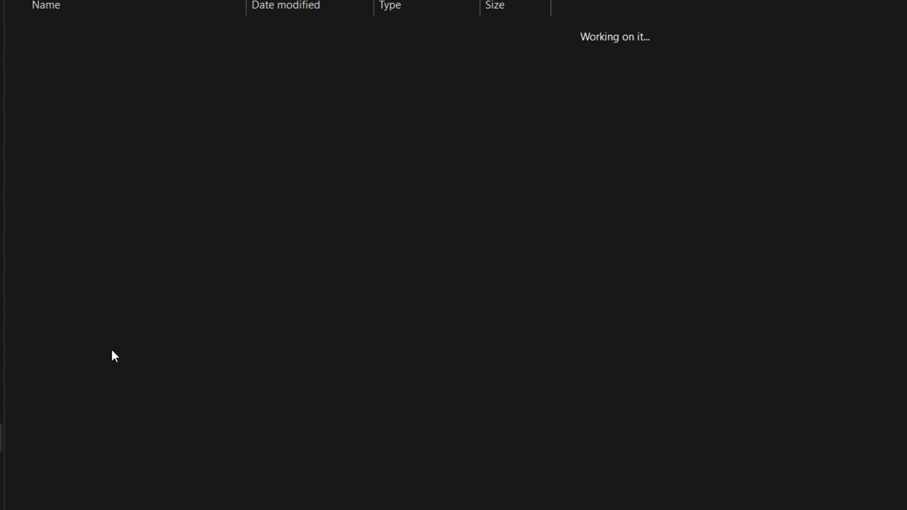
pyautogui.doubleClick(97, 41)
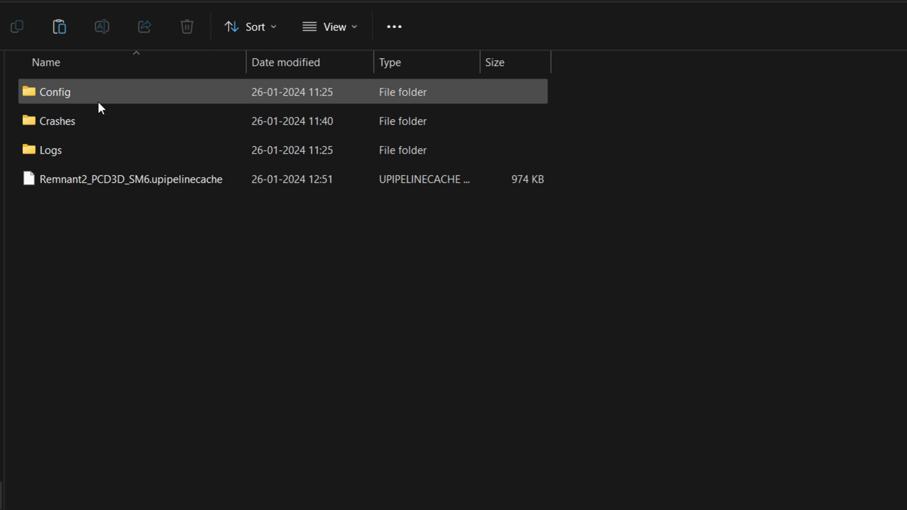
pyautogui.doubleClick(98, 100)
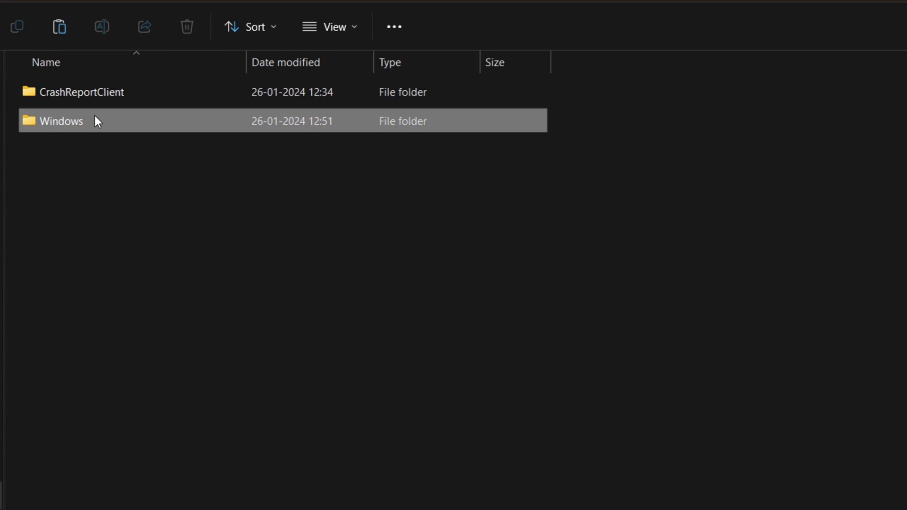
pyautogui.doubleClick(94, 119)
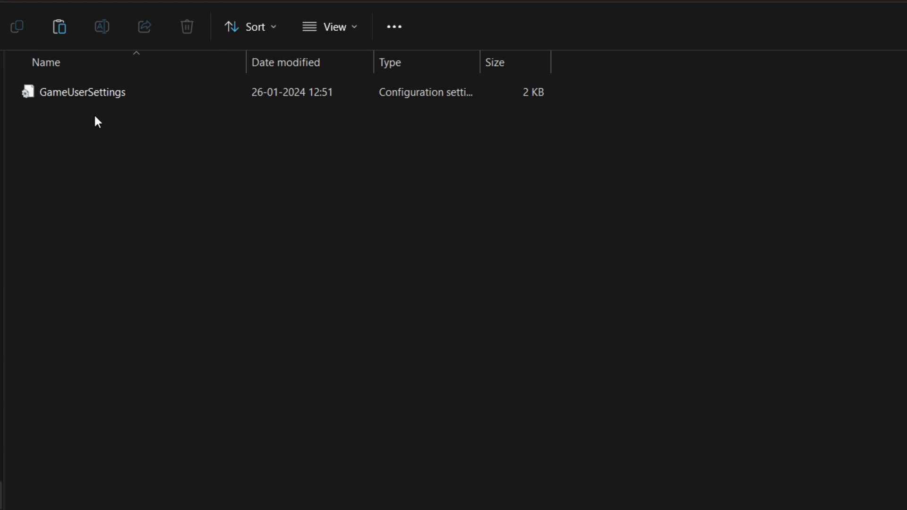
# Step: Open the GameUserSettings file in Notepad++ and highlight the sg.ResolutionQuality line under ScalabilityGroups
pyautogui.rightClick(63, 94)
pyautogui.click(164, 383)
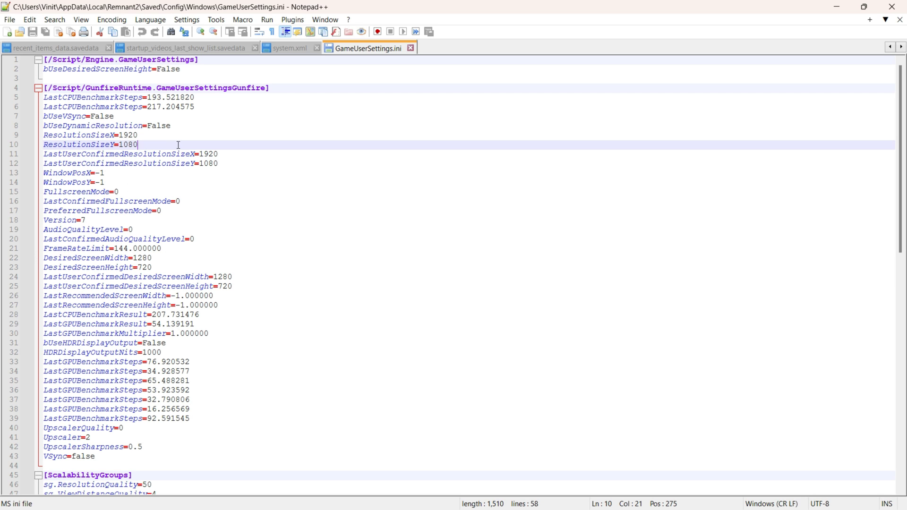
pyautogui.scroll(-10, 263, 249)
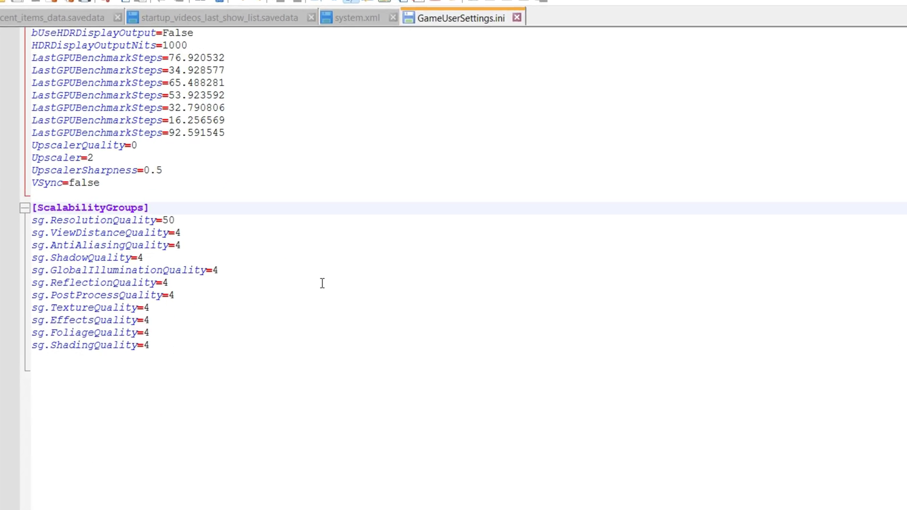
pyautogui.moveTo(214, 237); pyautogui.dragTo(28, 238)
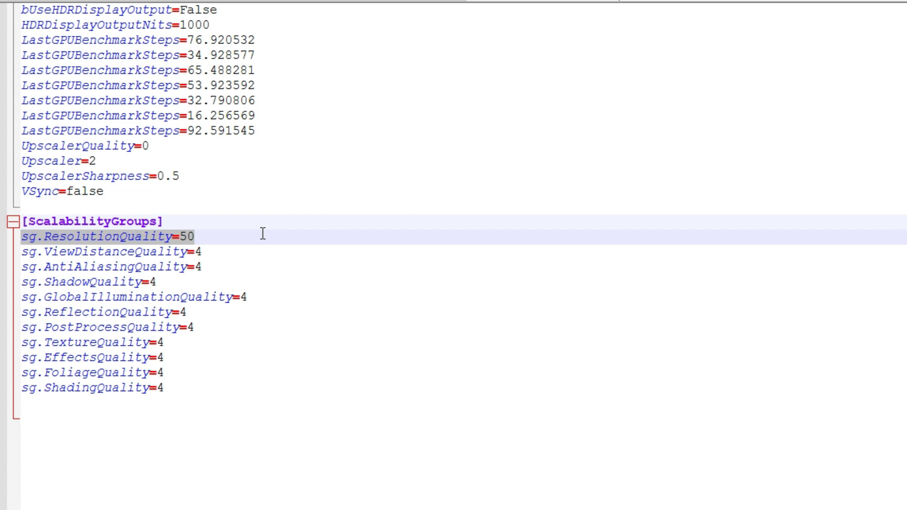
# Step: Set ResolutionSizeX to 1280 and ResolutionSizeY to 720 in the GameUserSettingsGunfire section
pyautogui.scroll(10, 262, 234)
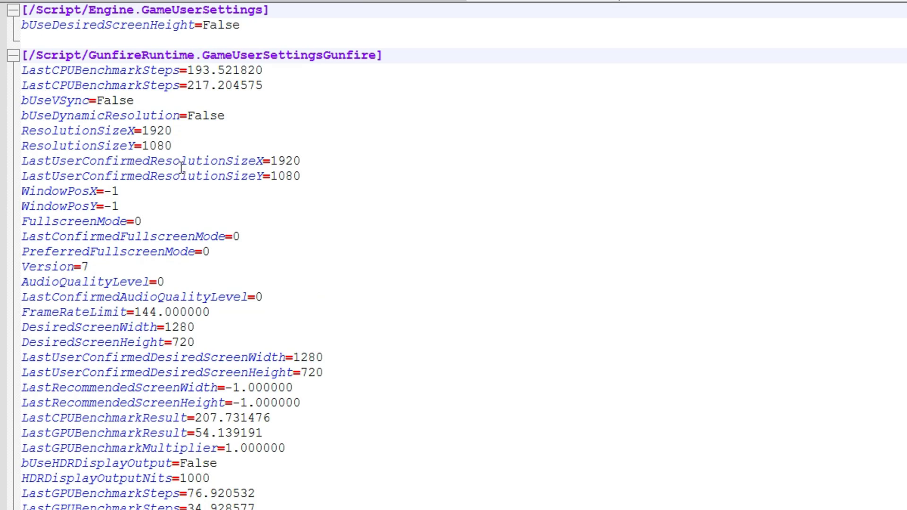
pyautogui.moveTo(172, 146); pyautogui.dragTo(30, 130)
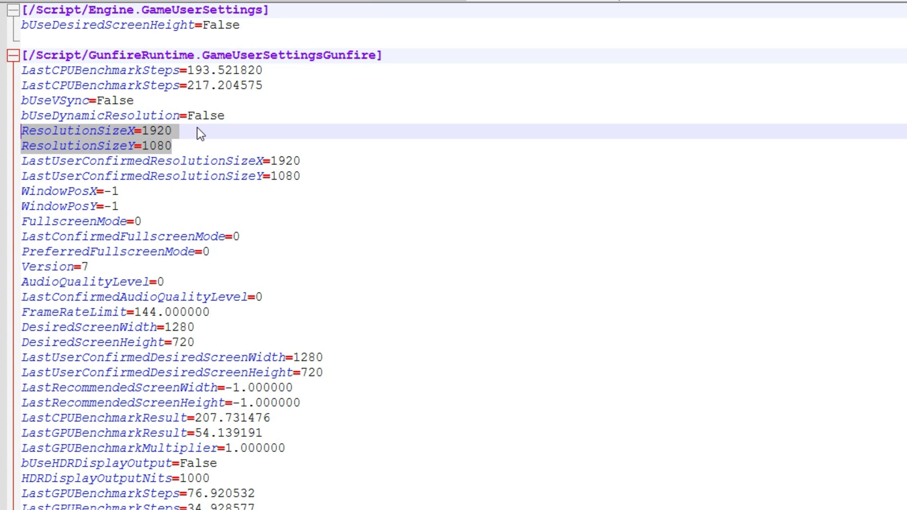
pyautogui.click(197, 131)
pyautogui.press('BackSpace')
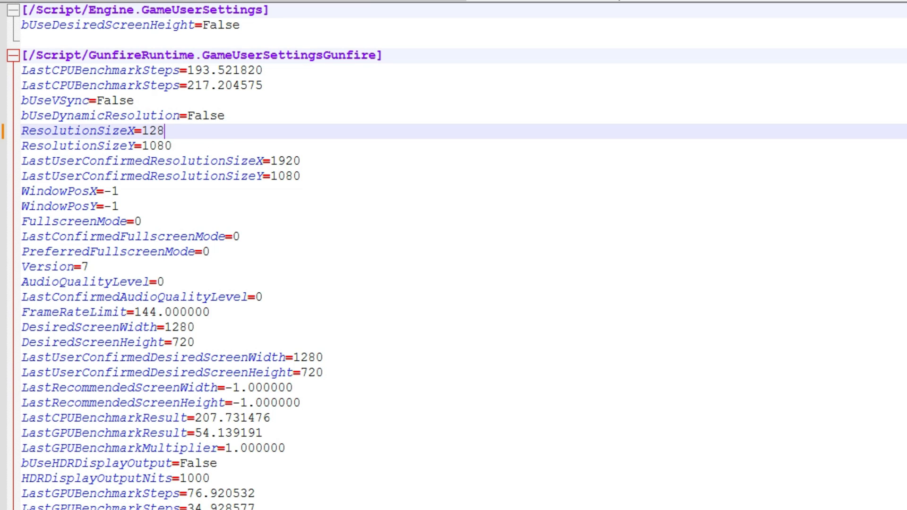
pyautogui.click(222, 151)
pyautogui.press('BackSpace')
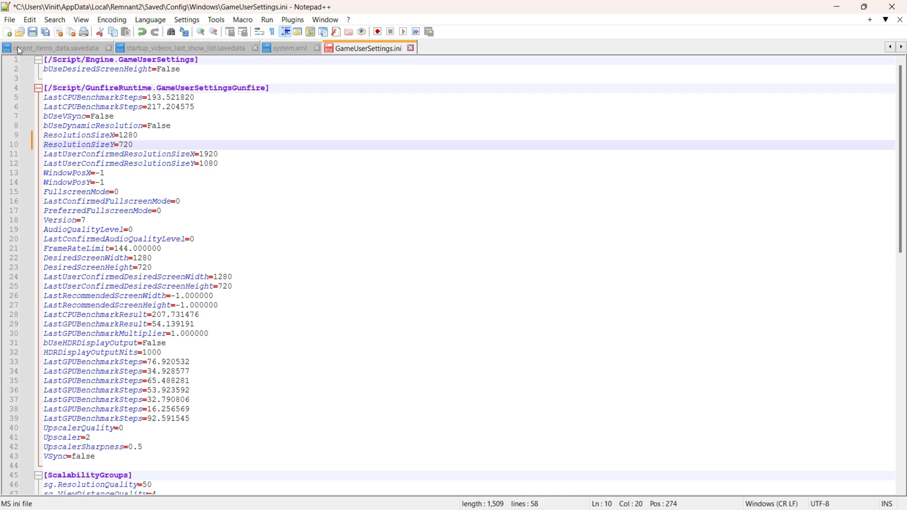
# Step: Save GameUserSettings.ini and close Notepad++
pyautogui.click(9, 21)
pyautogui.click(32, 108)
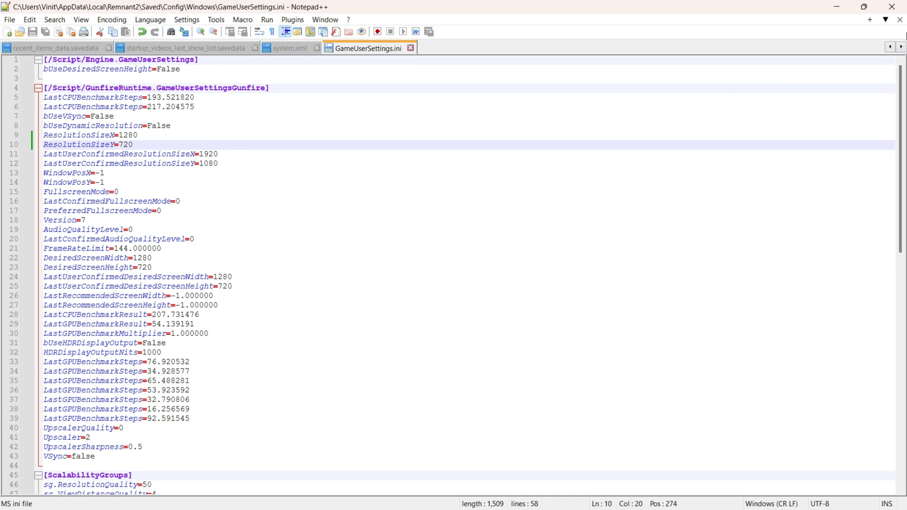
pyautogui.click(892, 7)
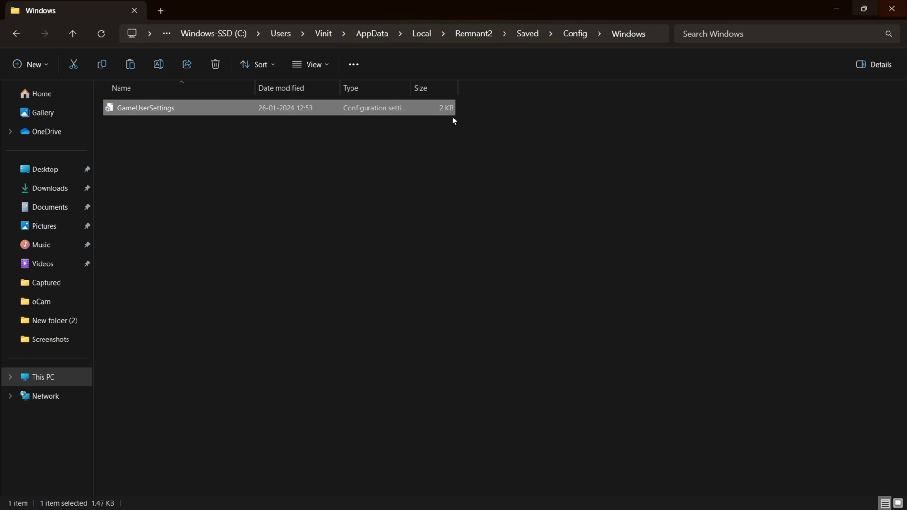
# Step: Make the GameUserSettings file read-only in its properties and apply the change
pyautogui.rightClick(147, 115)
pyautogui.click(198, 343)
pyautogui.click(204, 373)
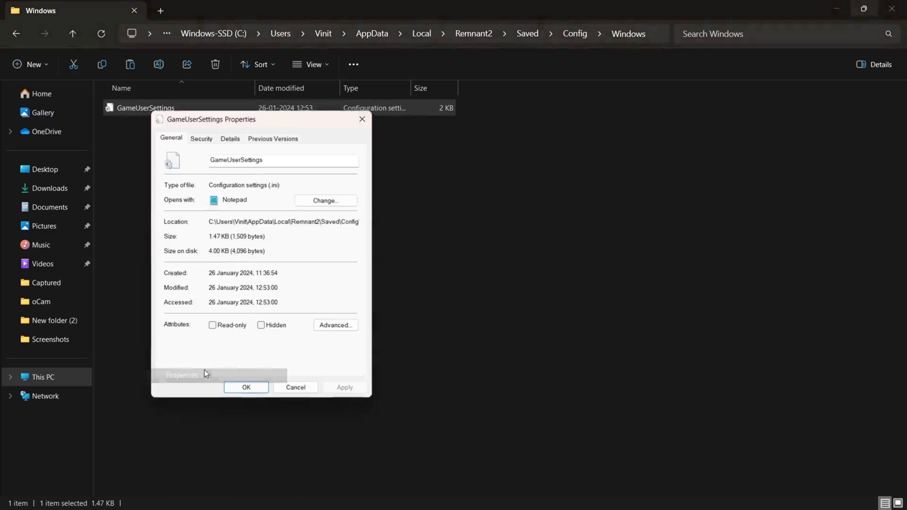
pyautogui.click(221, 331)
pyautogui.click(347, 392)
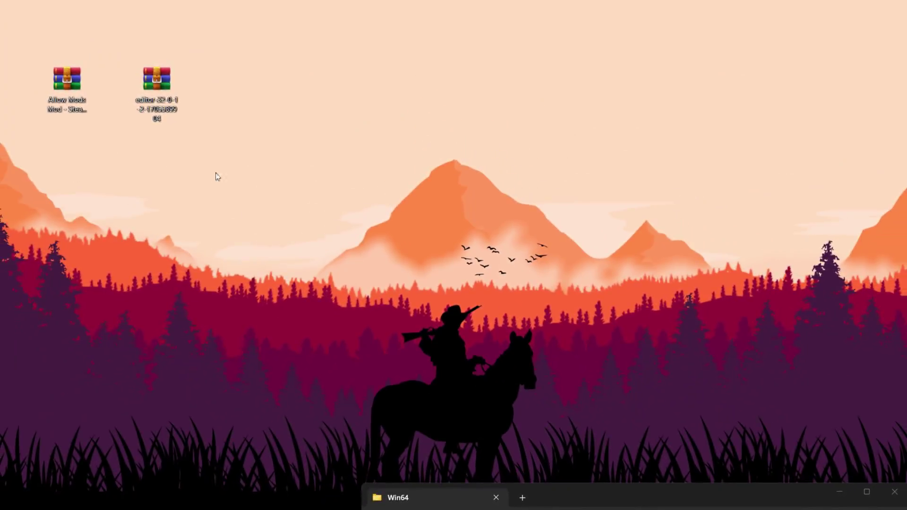
# Step: Open the Allow Mods Mod archive from the desktop in WinRAR and place it side by side with the Win64 folder window
pyautogui.doubleClick(81, 85)
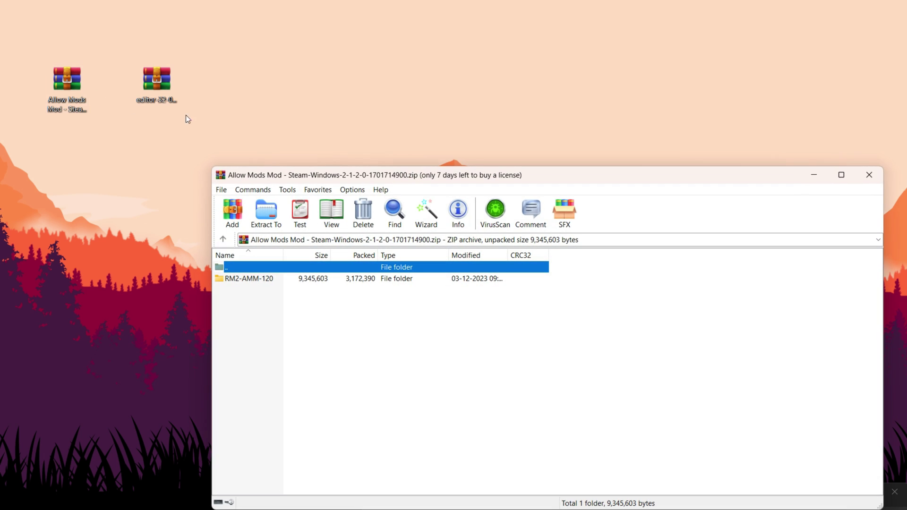
pyautogui.moveTo(418, 183); pyautogui.dragTo(1, 273)
pyautogui.click(690, 279)
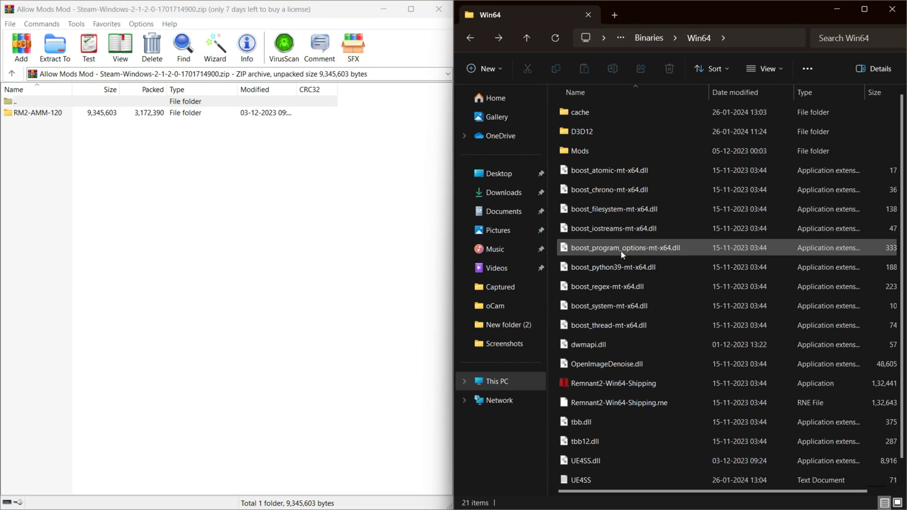
# Step: Trace the path of the Win64 folder from the Remnant II root folder down through Remnant2 and Binaries
pyautogui.click(645, 41)
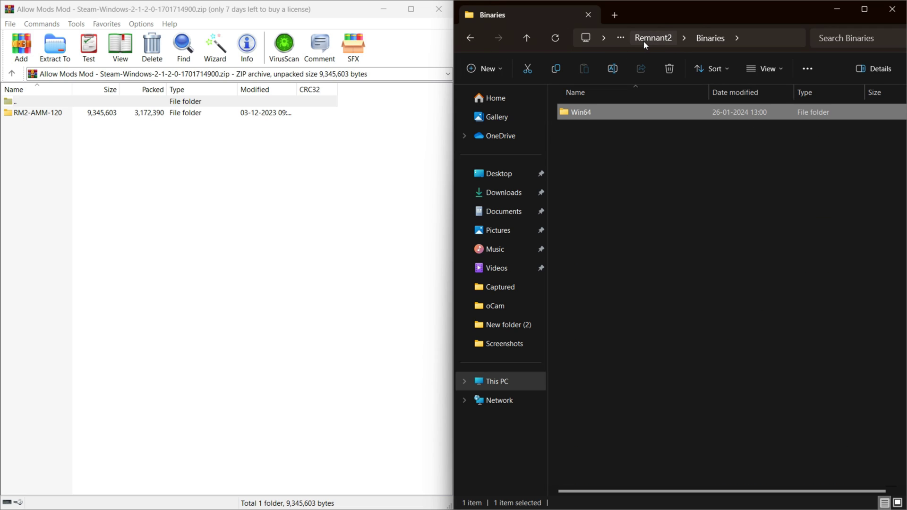
pyautogui.click(647, 41)
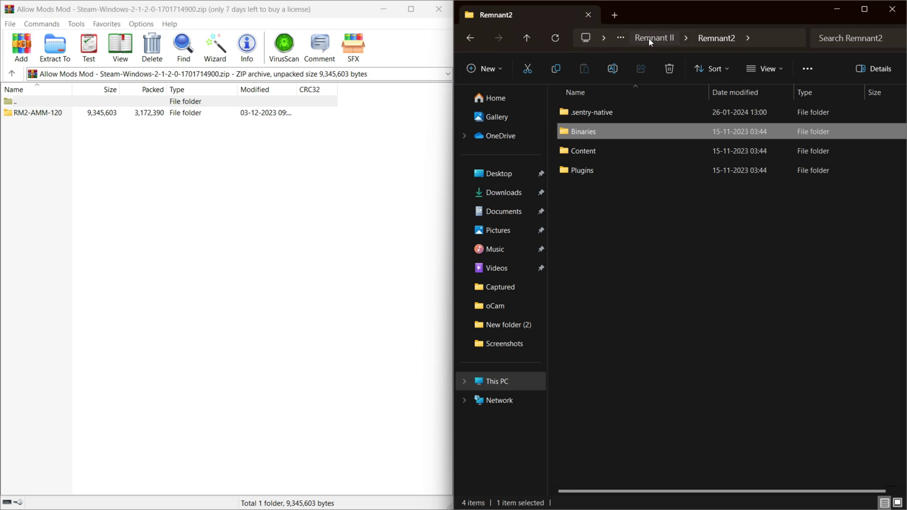
pyautogui.click(650, 41)
pyautogui.click(615, 274)
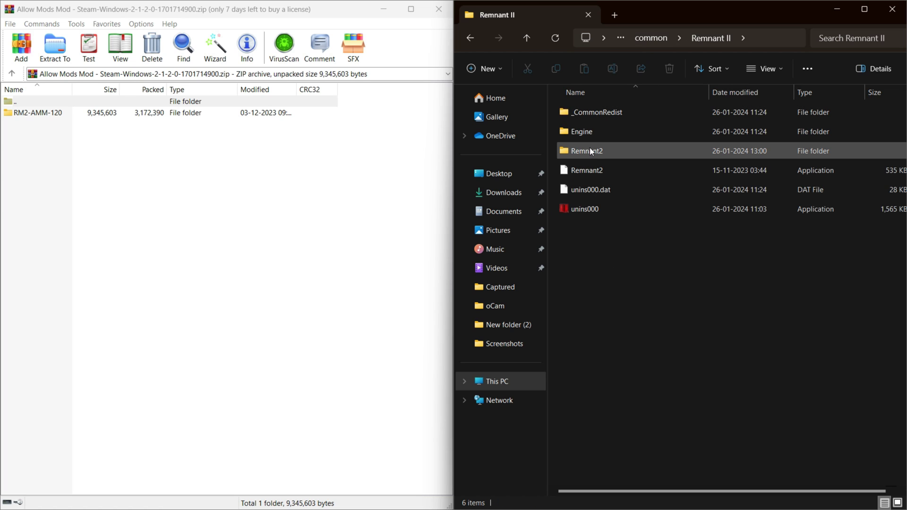
pyautogui.doubleClick(612, 152)
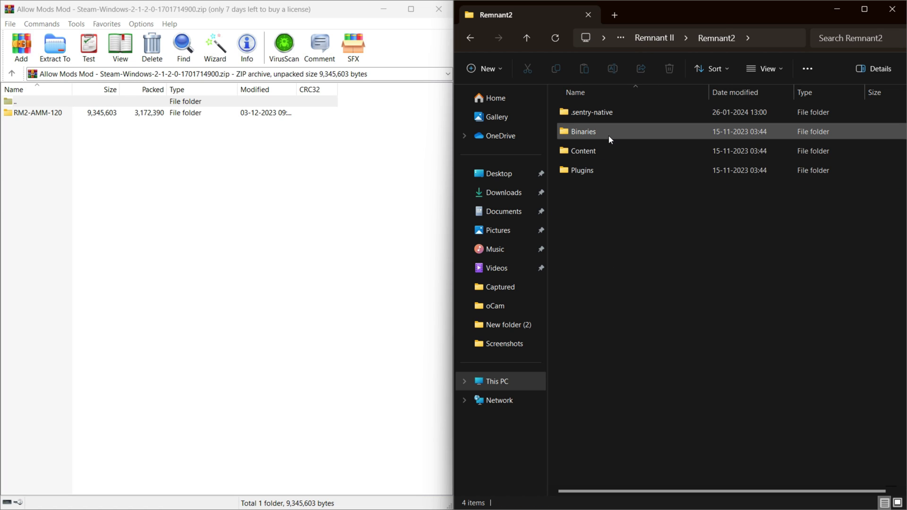
pyautogui.doubleClick(608, 134)
pyautogui.doubleClick(605, 112)
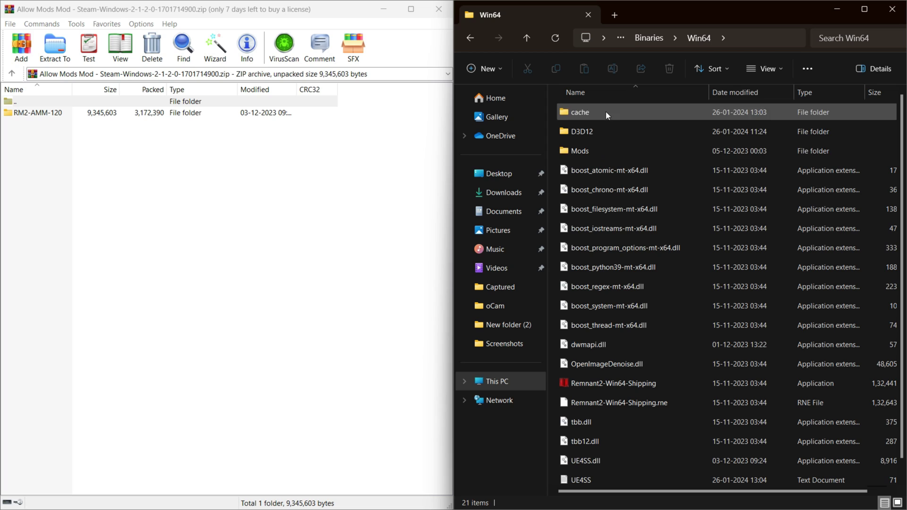
# Step: Extract everything in the archive's RM2-AMM-120 folder into Win64, replacing the existing files, and clear both windows from the desktop
pyautogui.doubleClick(53, 114)
pyautogui.moveTo(43, 186); pyautogui.dragTo(13, 112)
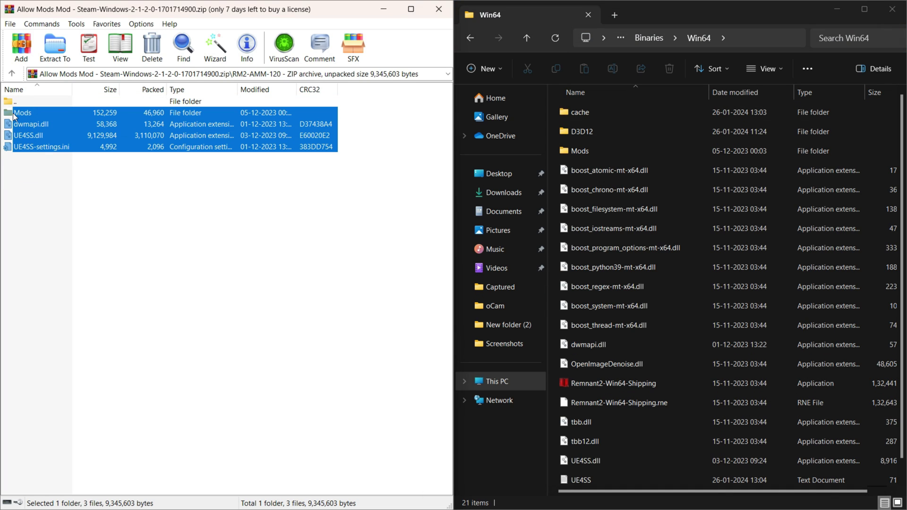
pyautogui.moveTo(581, 491); pyautogui.dragTo(601, 492)
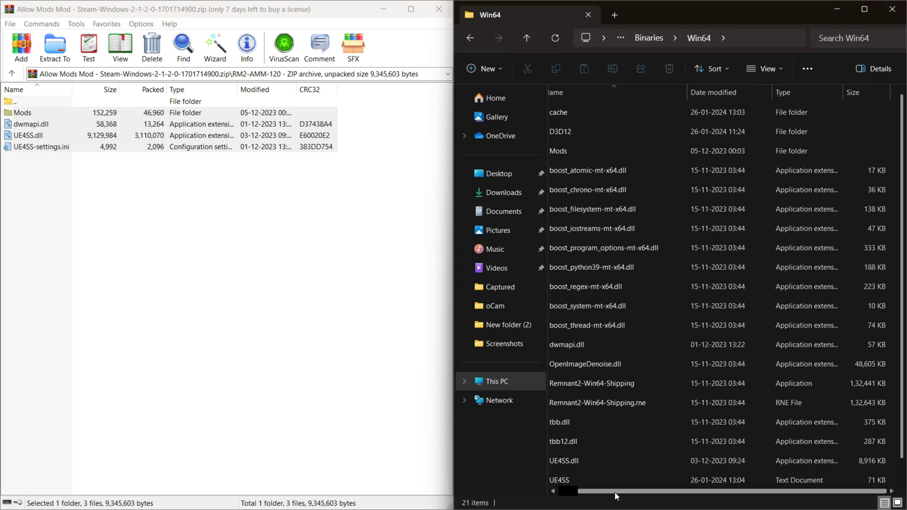
pyautogui.click(61, 194)
pyautogui.moveTo(62, 193); pyautogui.dragTo(15, 113)
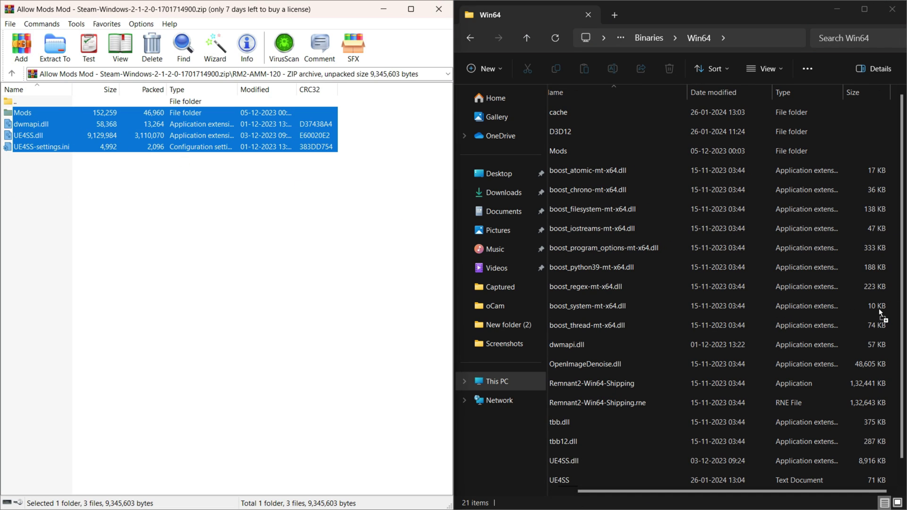
pyautogui.moveTo(894, 313); pyautogui.dragTo(742, 289)
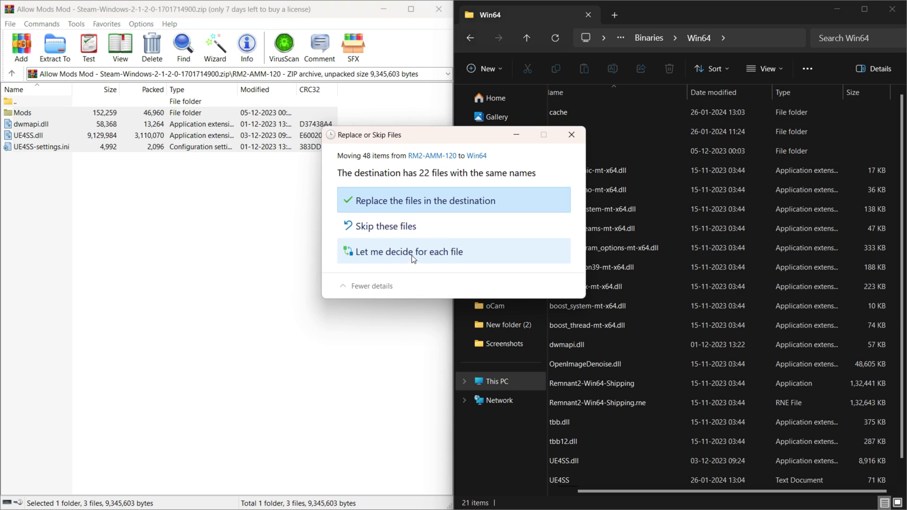
pyautogui.click(398, 200)
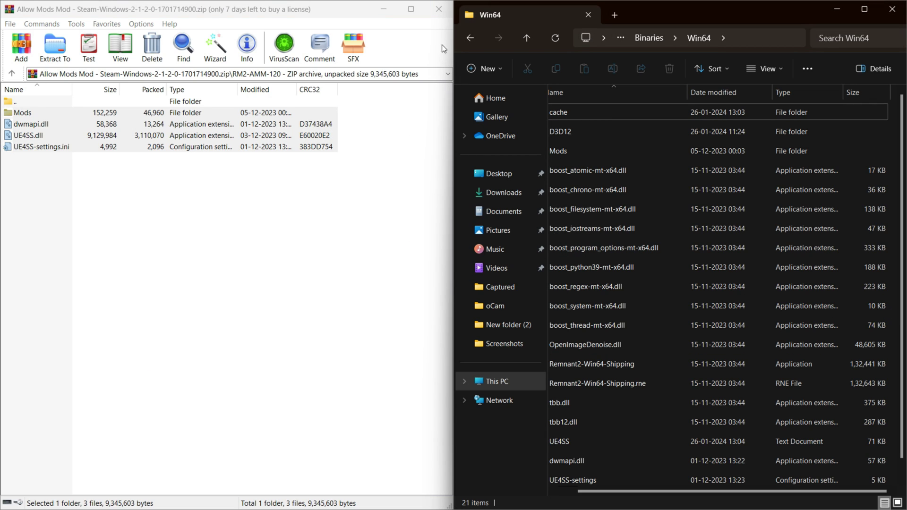
pyautogui.click(448, 16)
pyautogui.click(836, 10)
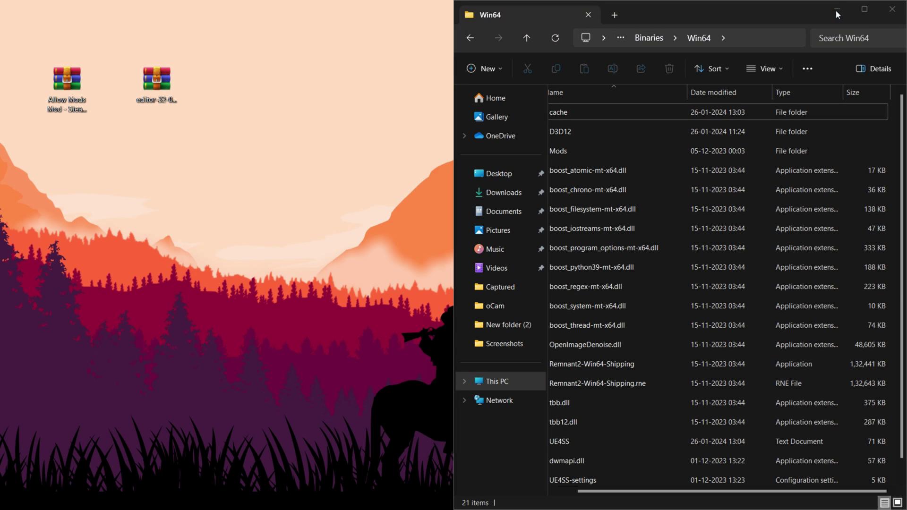
pyautogui.moveTo(223, 149); pyautogui.dragTo(113, 48)
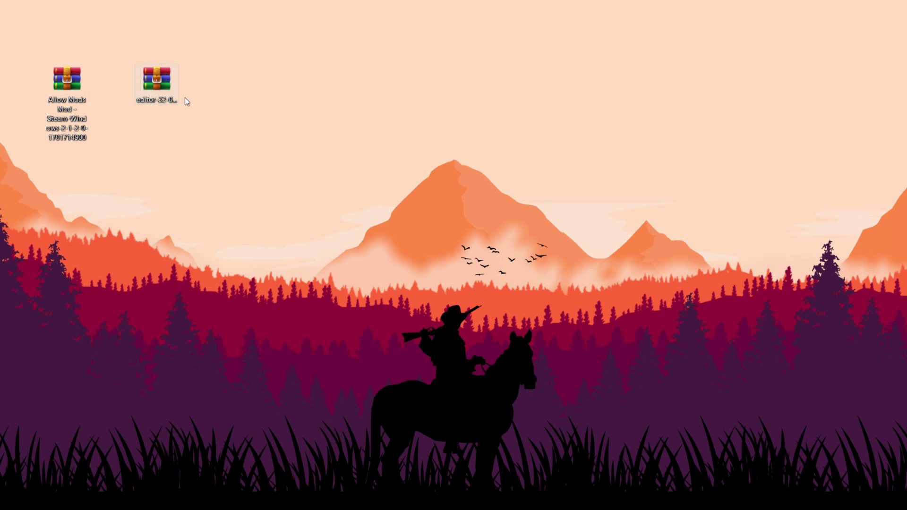
pyautogui.rightClick(144, 81)
pyautogui.moveTo(222, 290)
pyautogui.click(365, 330)
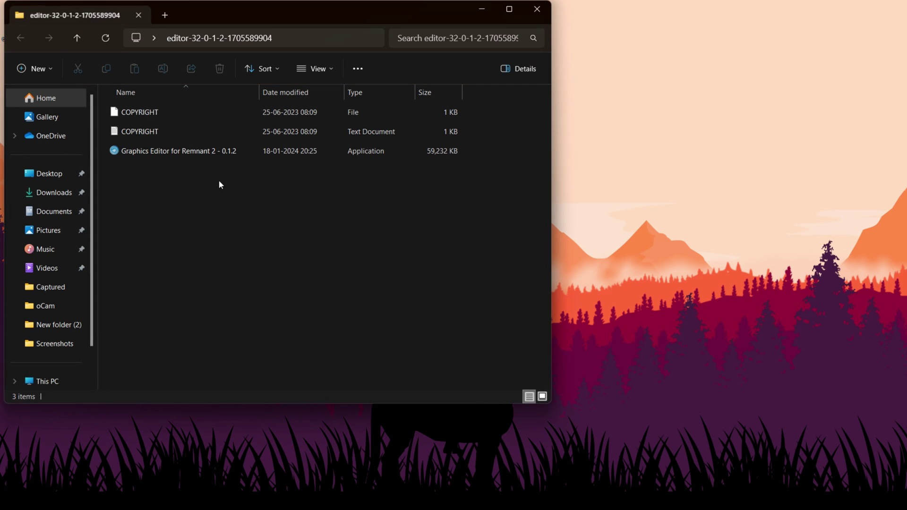
# Step: Launch Graphics Editor for Remnant 2 - 0.1.2 from the extracted folder and close the folder window
pyautogui.moveTo(187, 199); pyautogui.dragTo(142, 155)
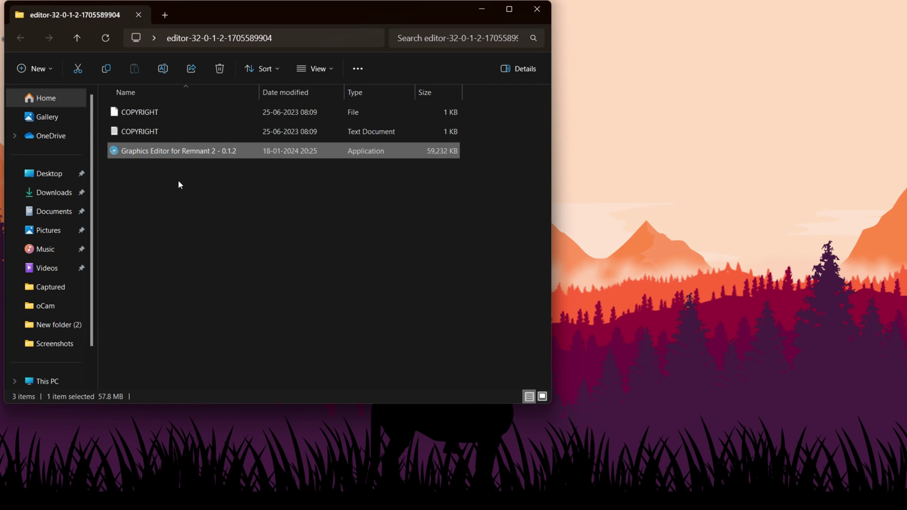
pyautogui.doubleClick(166, 155)
pyautogui.click(537, 9)
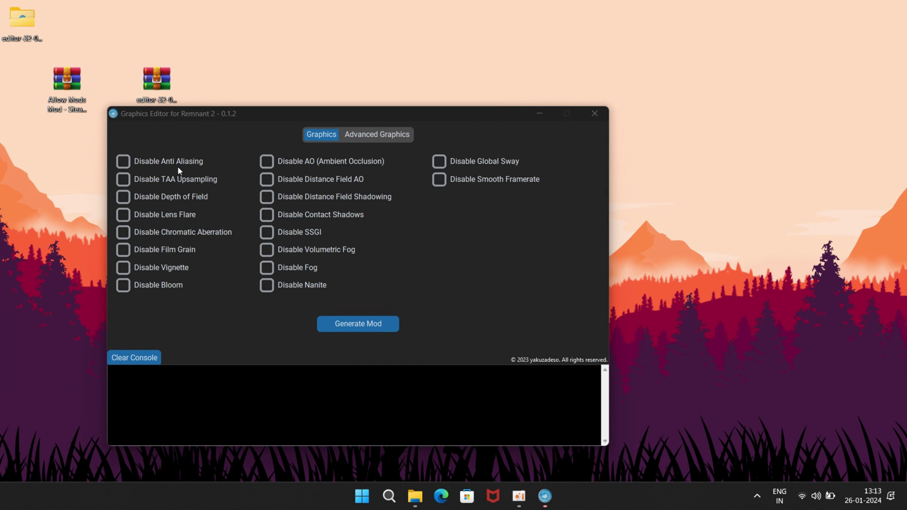
# Step: Enable the effect-disabling options under Graphics and every Advanced Graphics setting except Sharpening
pyautogui.moveTo(192, 114); pyautogui.dragTo(317, 76)
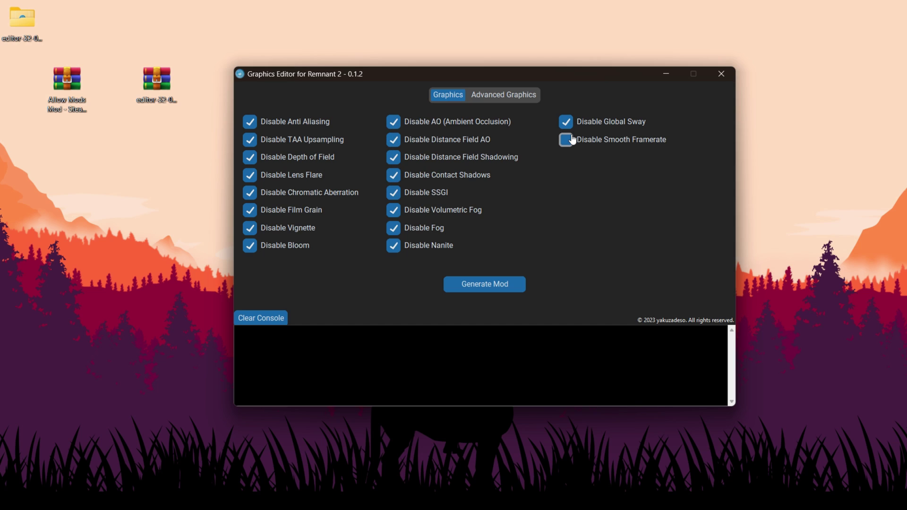
pyautogui.click(505, 96)
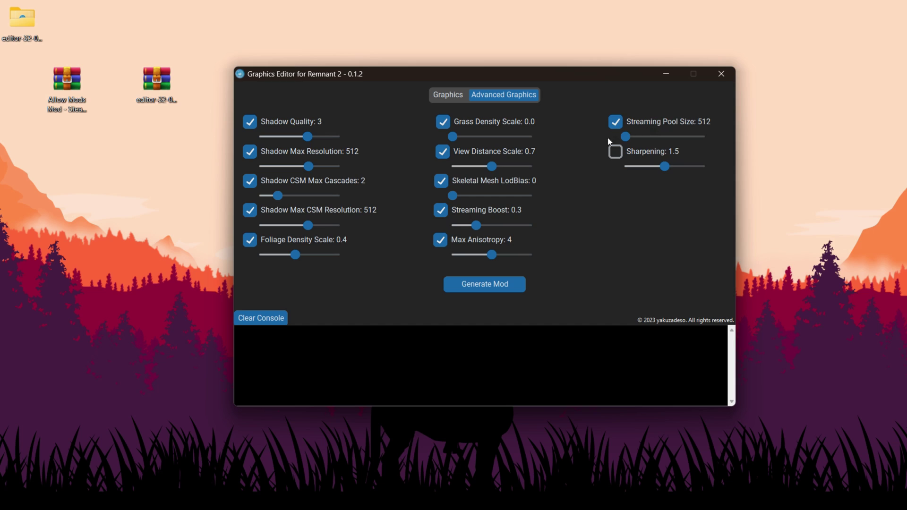
# Step: Set Shadow Quality and Shadow CSM Max Cascades to 0, both shadow resolutions to 64, and Foliage Density Scale to 0.0
pyautogui.moveTo(307, 138); pyautogui.dragTo(230, 138)
pyautogui.moveTo(296, 169); pyautogui.dragTo(232, 197)
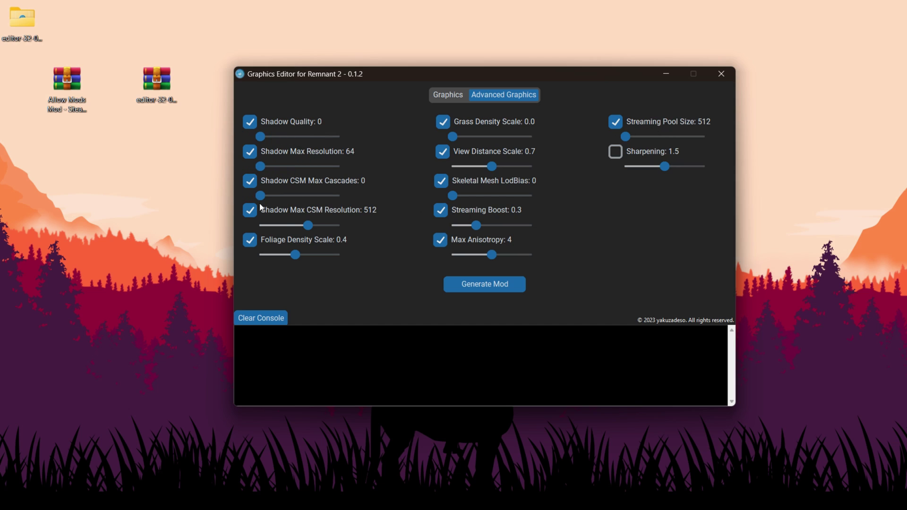
pyautogui.moveTo(308, 226); pyautogui.dragTo(236, 230)
pyautogui.moveTo(294, 256); pyautogui.dragTo(239, 256)
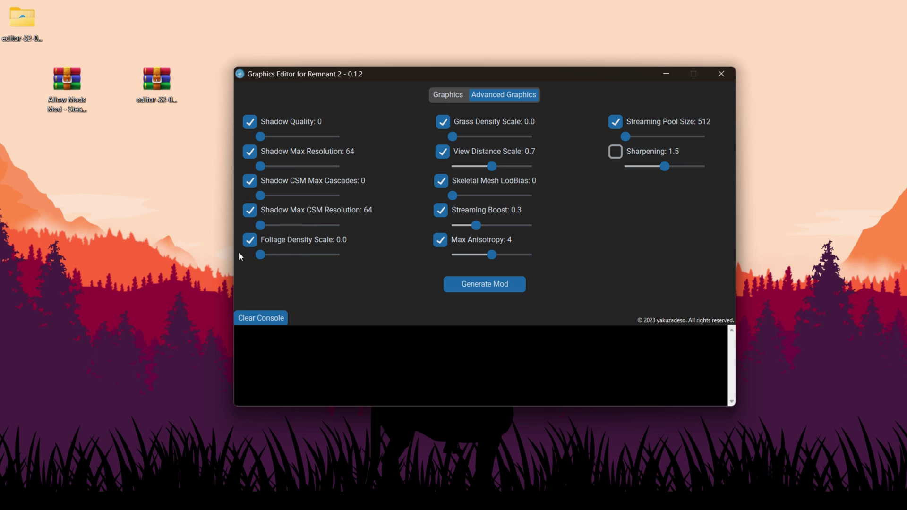
# Step: Set Max Anisotropy to 0, Streaming Boost to 0.0 and View Distance Scale to 0.4
pyautogui.moveTo(481, 260); pyautogui.dragTo(393, 257)
pyautogui.moveTo(472, 226); pyautogui.dragTo(415, 227)
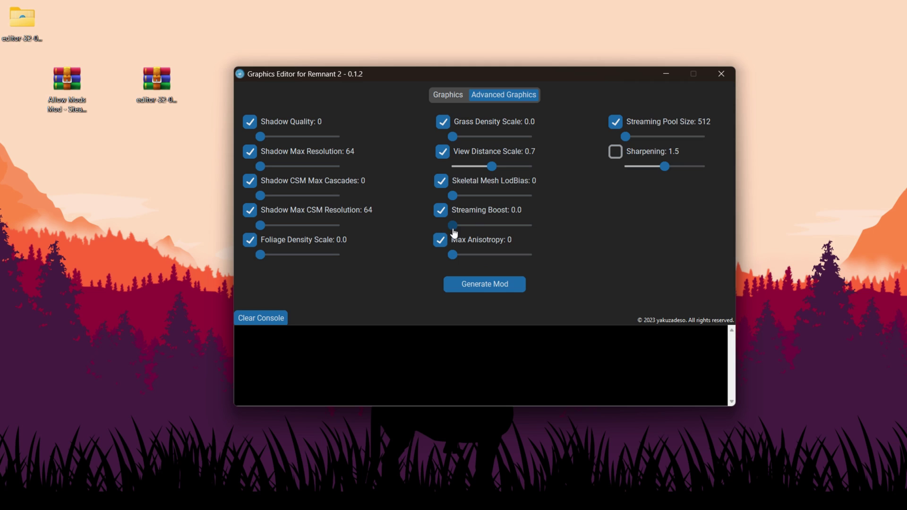
pyautogui.moveTo(491, 166); pyautogui.dragTo(423, 162)
# Step: Recheck the Graphics options, generate the mod and close the graphics editor
pyautogui.click(447, 95)
pyautogui.click(502, 96)
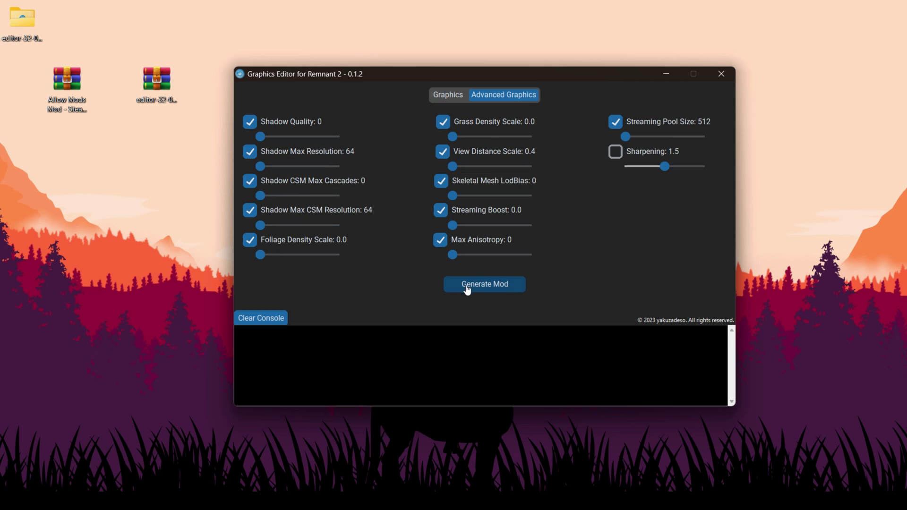
pyautogui.click(484, 289)
pyautogui.click(716, 77)
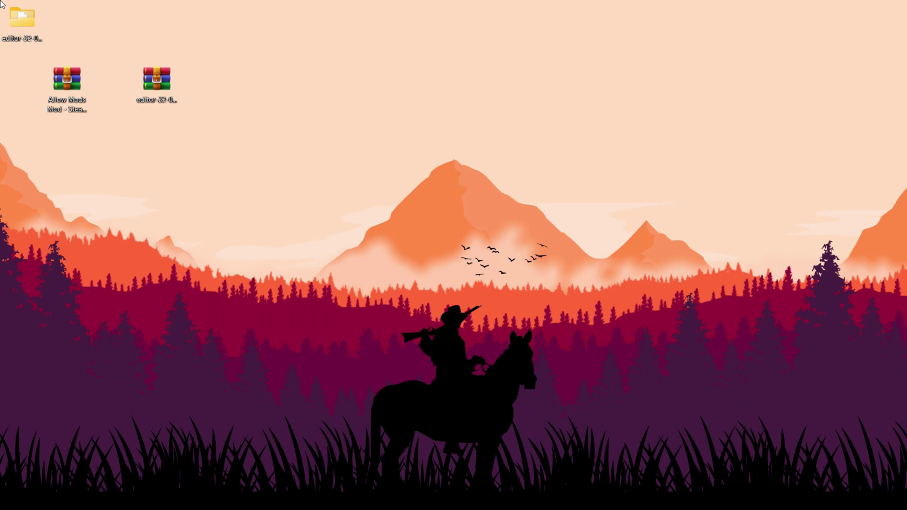
# Step: Cut zCustomGraphics_P.pak from the extracted editor folder on the desktop and minimize the folder window
pyautogui.doubleClick(14, 21)
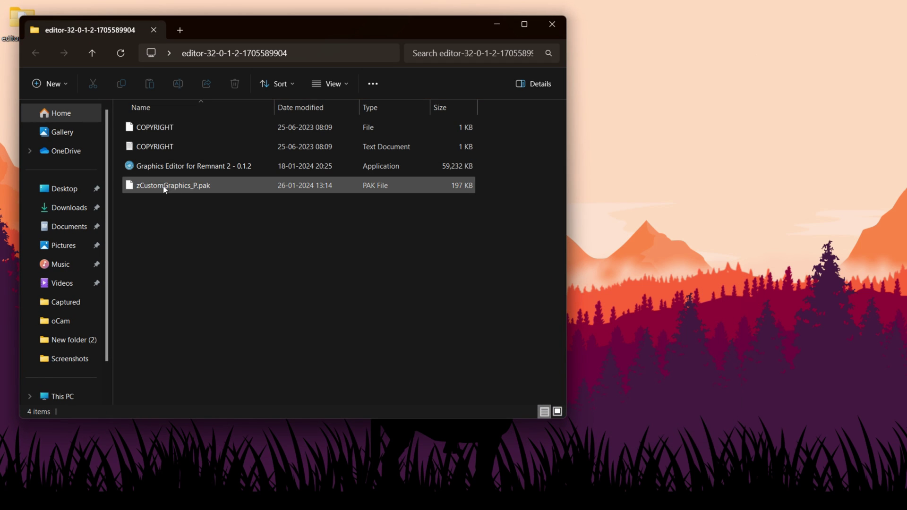
pyautogui.rightClick(178, 189)
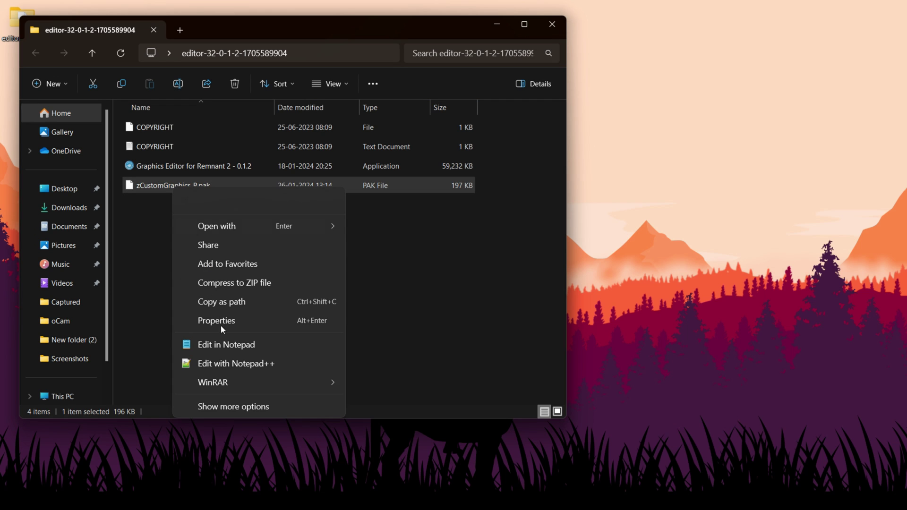
pyautogui.click(240, 404)
pyautogui.click(230, 341)
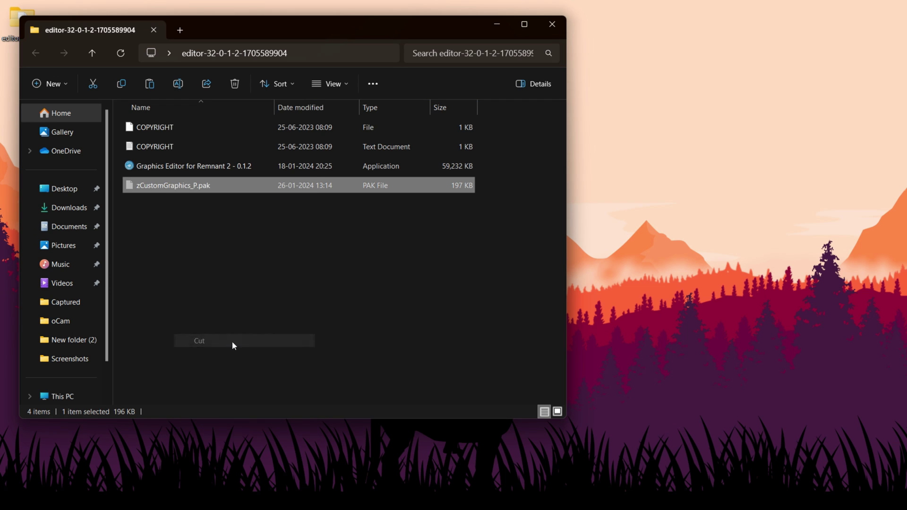
pyautogui.click(505, 23)
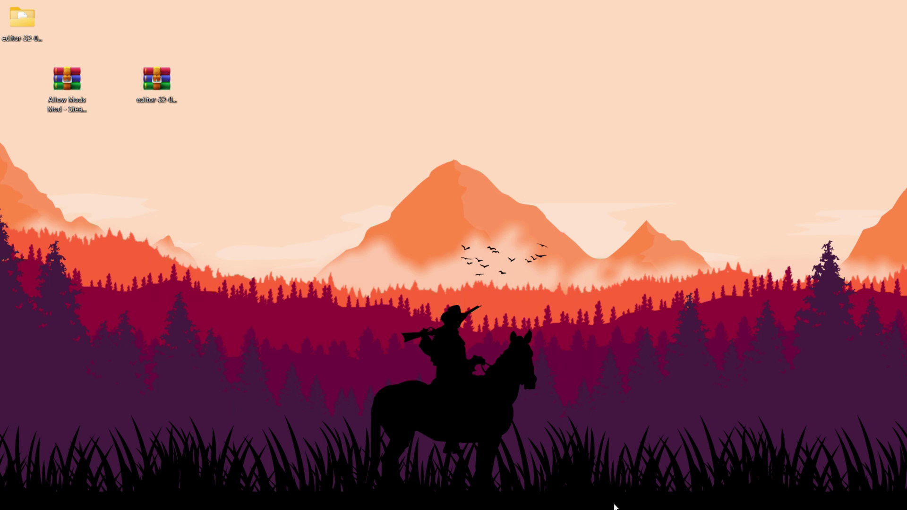
# Step: Restore the Win64 folder window, maximize it, and navigate to Remnant II > Remnant2 > Content > Paks > mods
pyautogui.moveTo(643, 499)
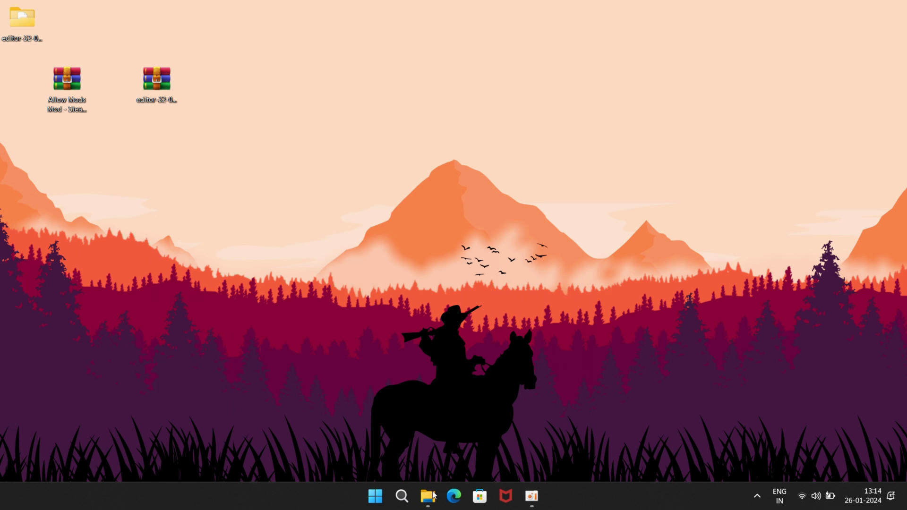
pyautogui.moveTo(427, 496)
pyautogui.click(398, 458)
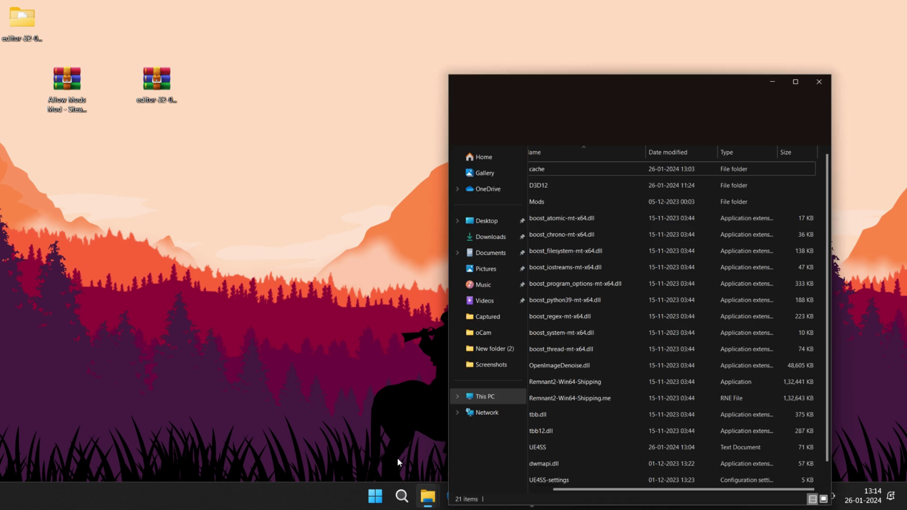
pyautogui.click(864, 9)
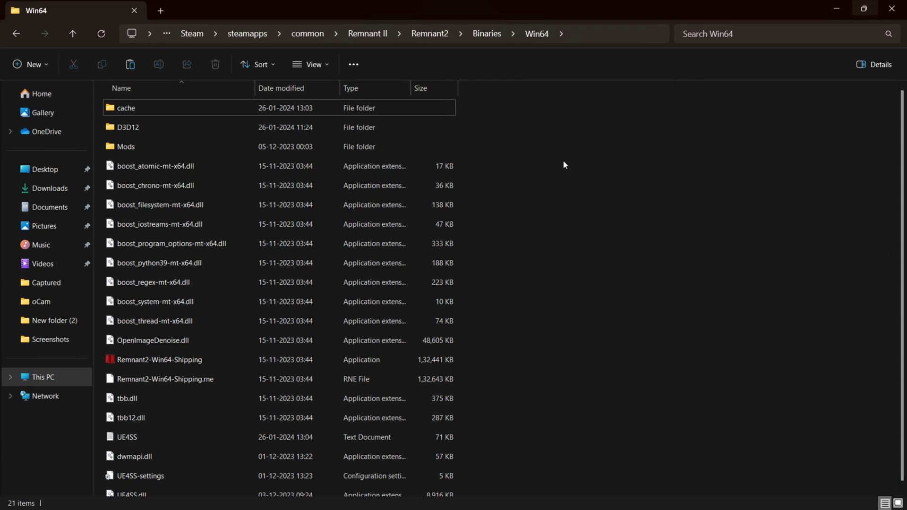
pyautogui.click(383, 34)
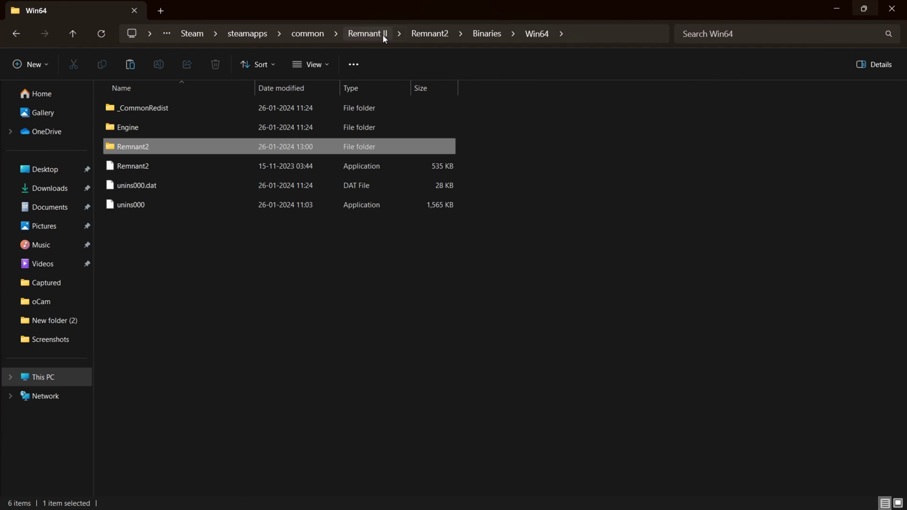
pyautogui.doubleClick(145, 148)
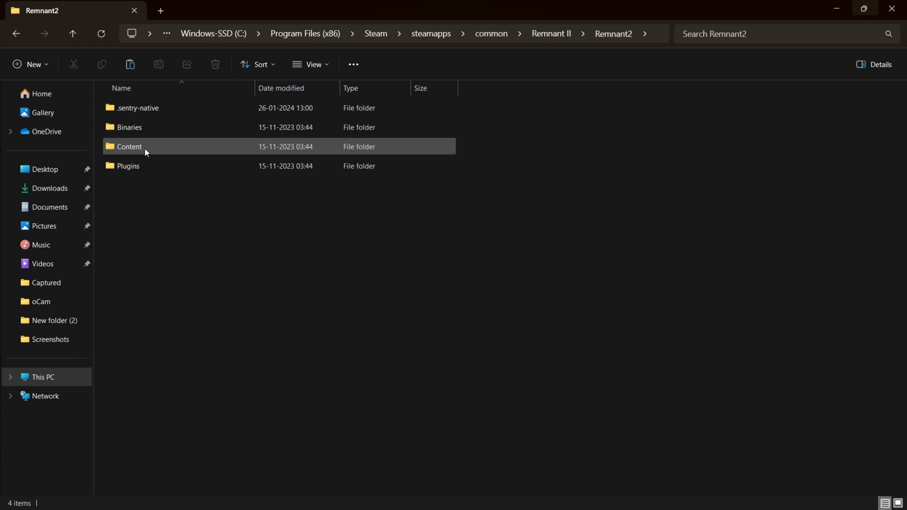
pyautogui.doubleClick(145, 144)
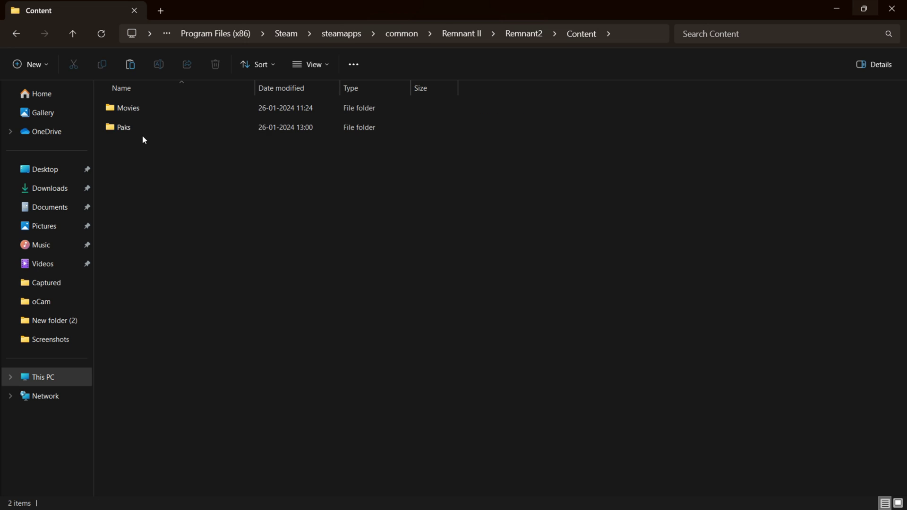
pyautogui.click(142, 134)
pyautogui.doubleClick(143, 134)
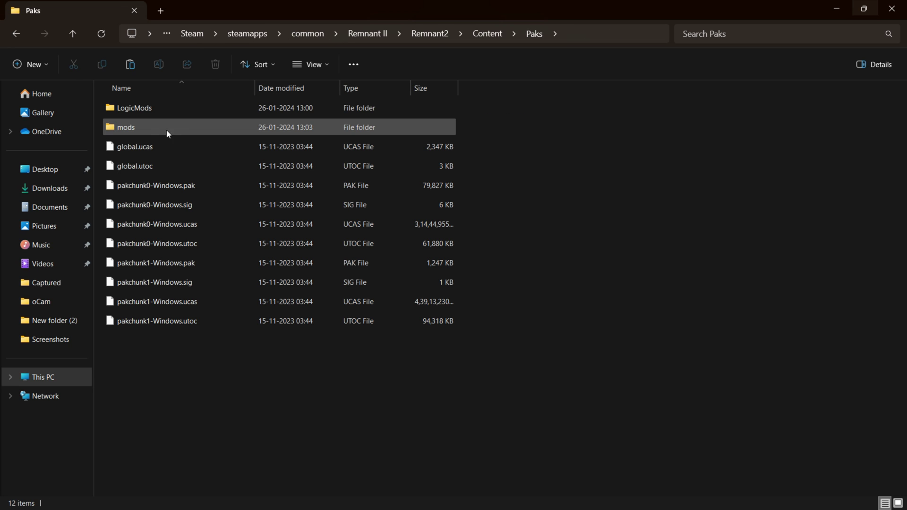
pyautogui.doubleClick(140, 126)
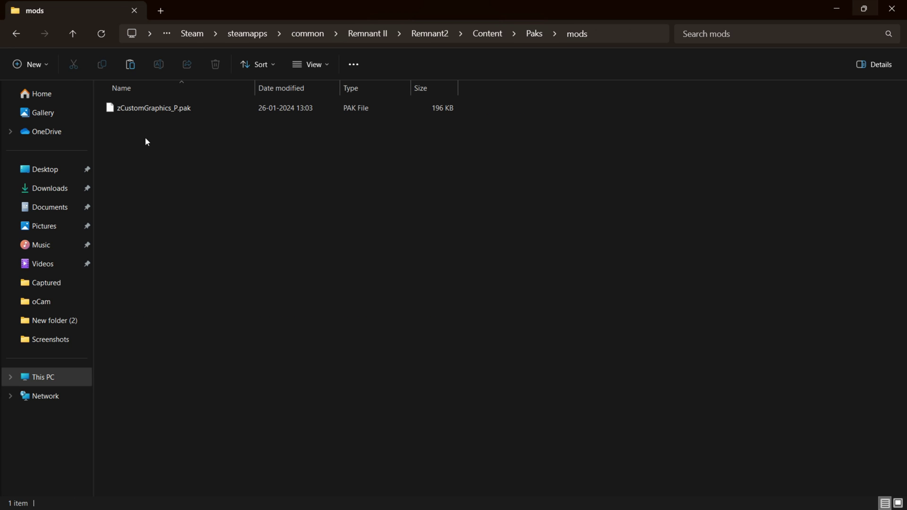
# Step: Paste zCustomGraphics_P.pak into the mods folder, replacing the existing file of the same name
pyautogui.rightClick(143, 149)
pyautogui.click(157, 161)
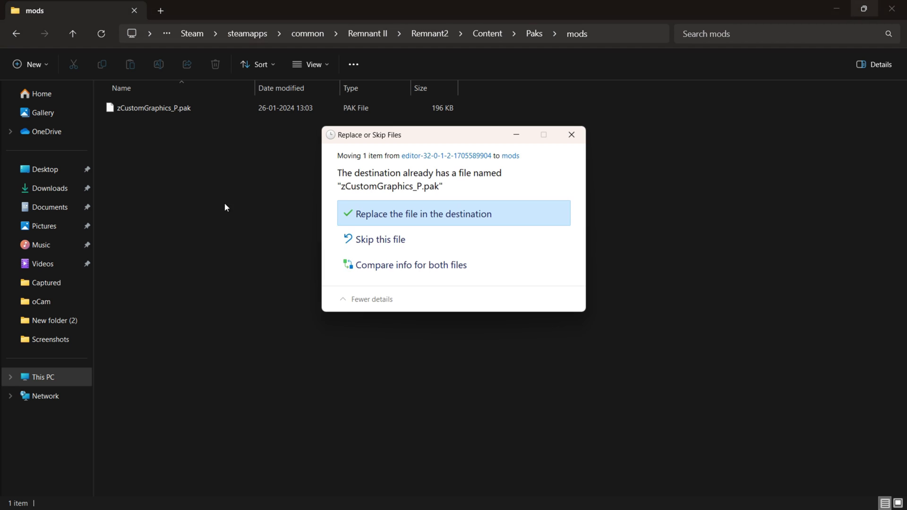
pyautogui.click(402, 216)
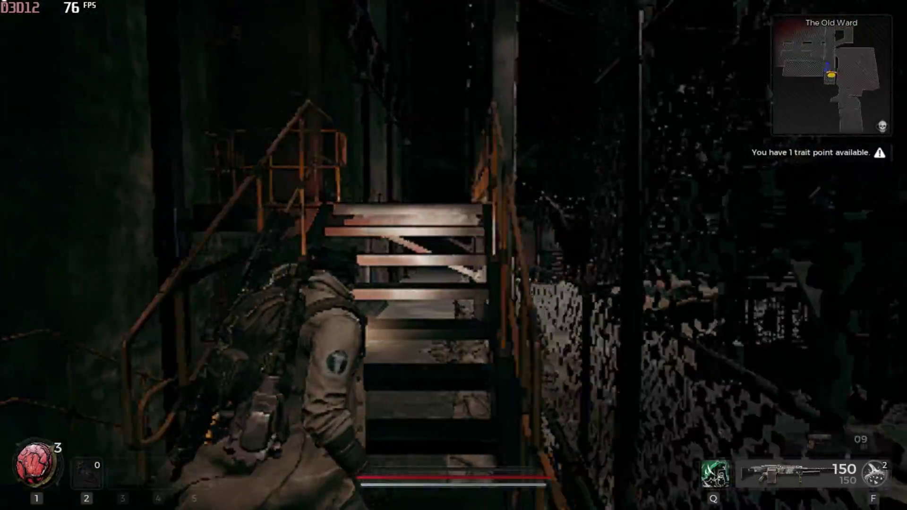
# Step: In Remnant II, walk through The Old Ward along the sandbagged passage to the green double door
pyautogui.press('w')
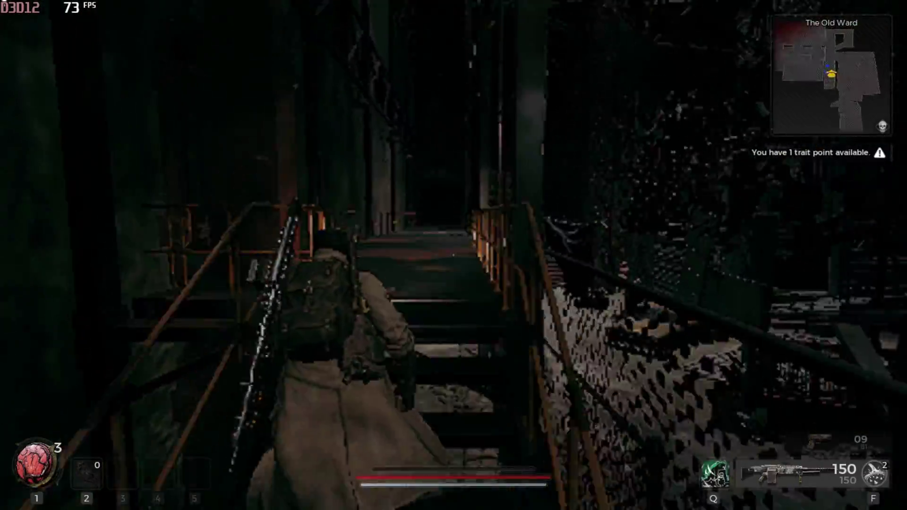
pyautogui.press('w')
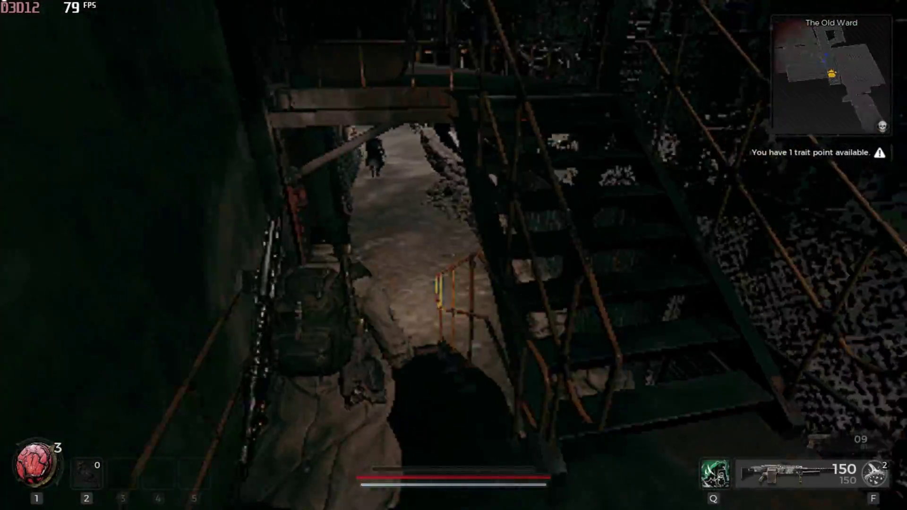
pyautogui.press('w')
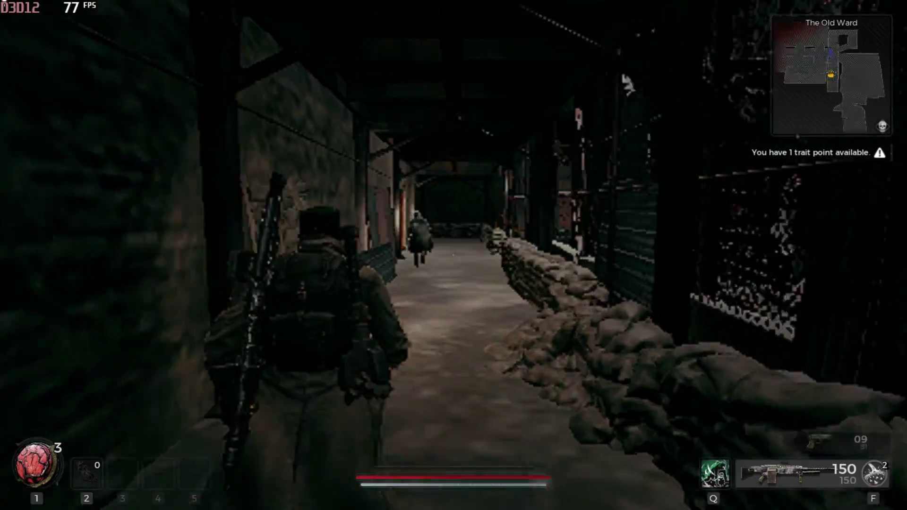
pyautogui.press('w')
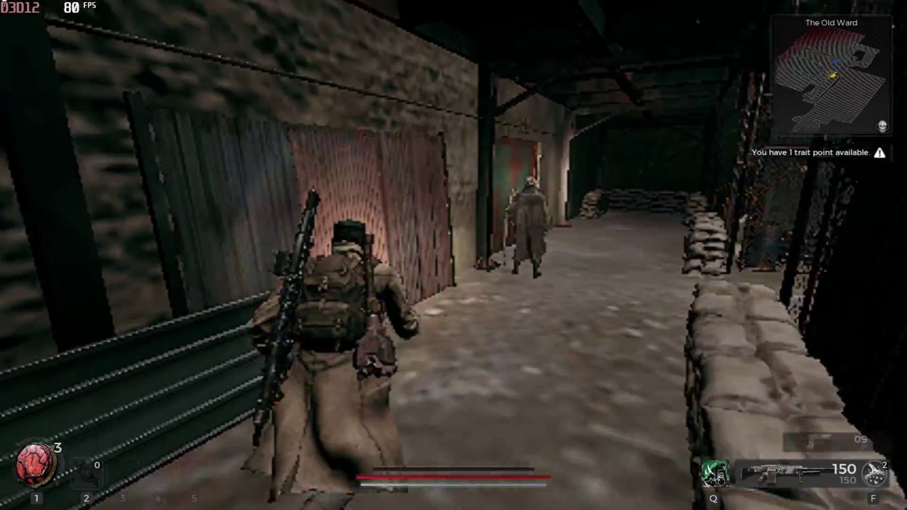
pyautogui.press('w')
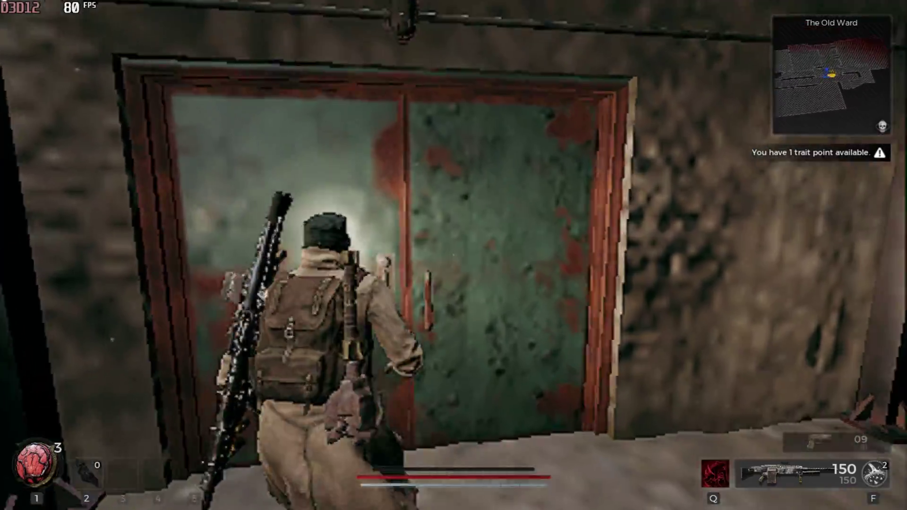
pyautogui.press('w')
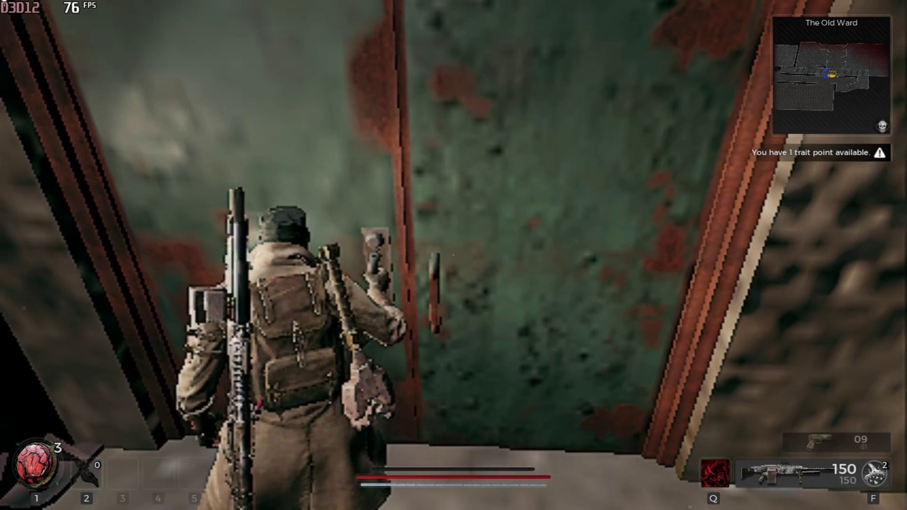
# Step: Interact with the green door's lock, inspect the Matchbook quest item and slide it open
pyautogui.press('e')
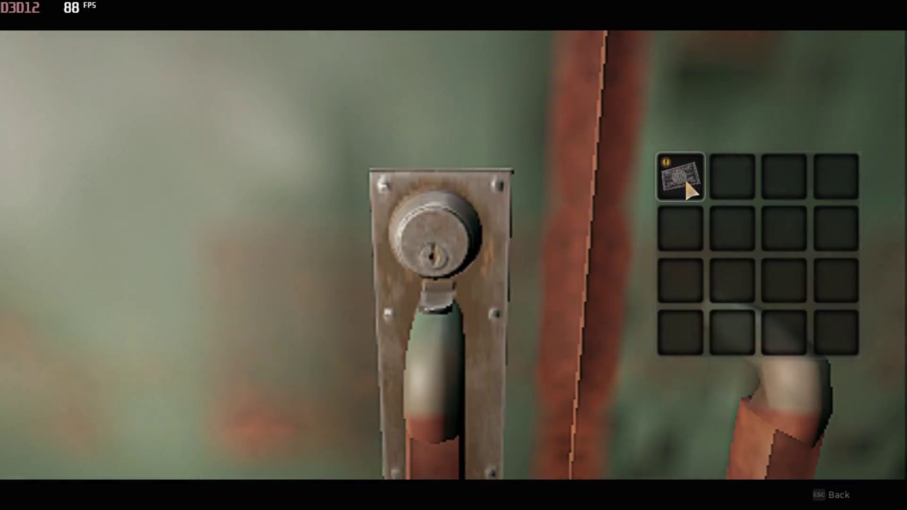
pyautogui.moveTo(681, 183)
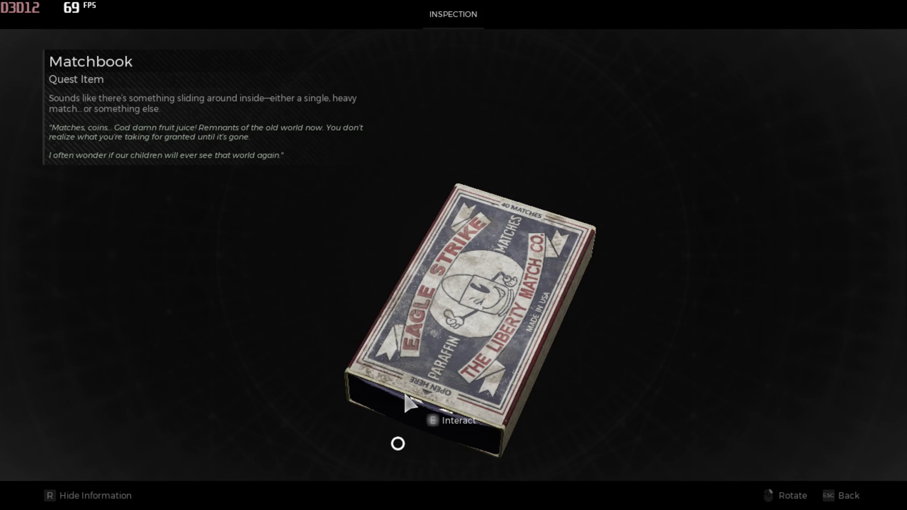
pyautogui.click(405, 403)
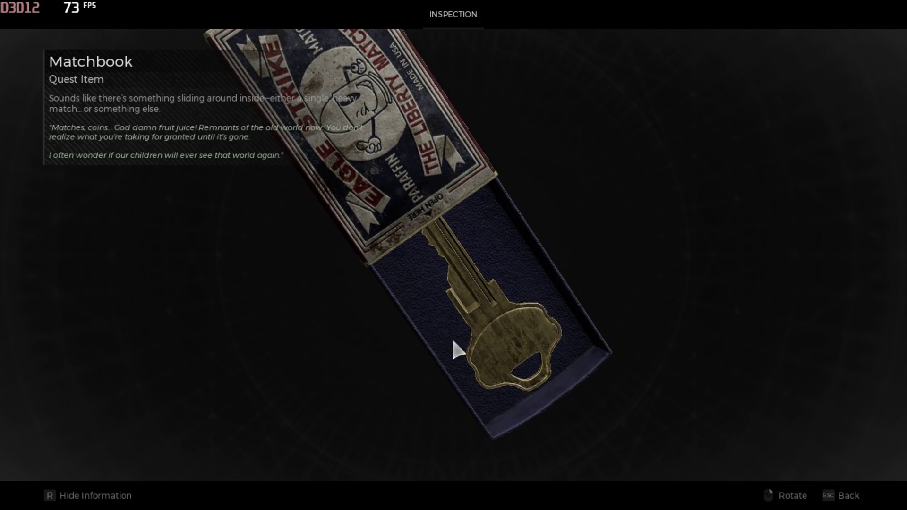